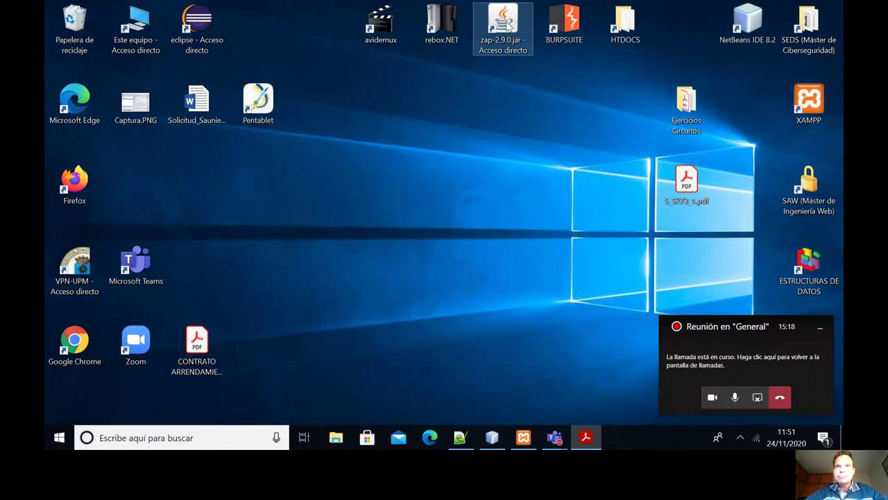
Launch ZAP 2.9.0 with a non-persisted new session, then minimize its window.
left_click(507, 26)
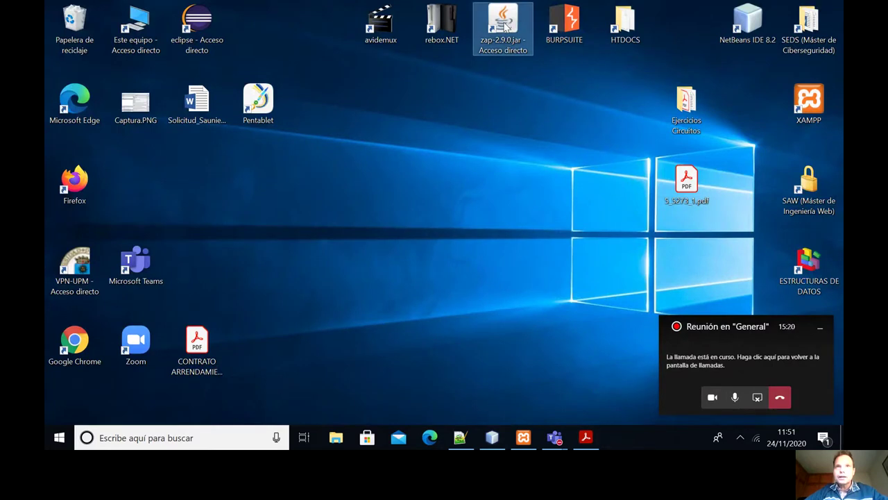
double_click(505, 29)
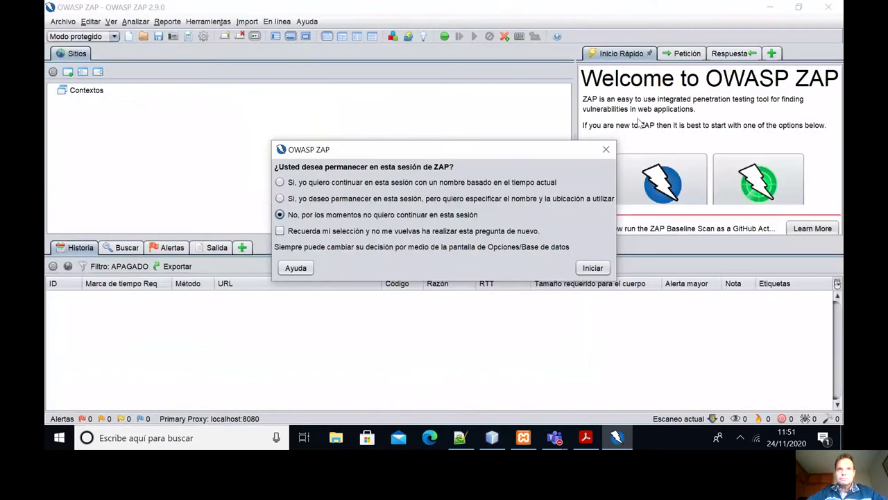
left_click(594, 268)
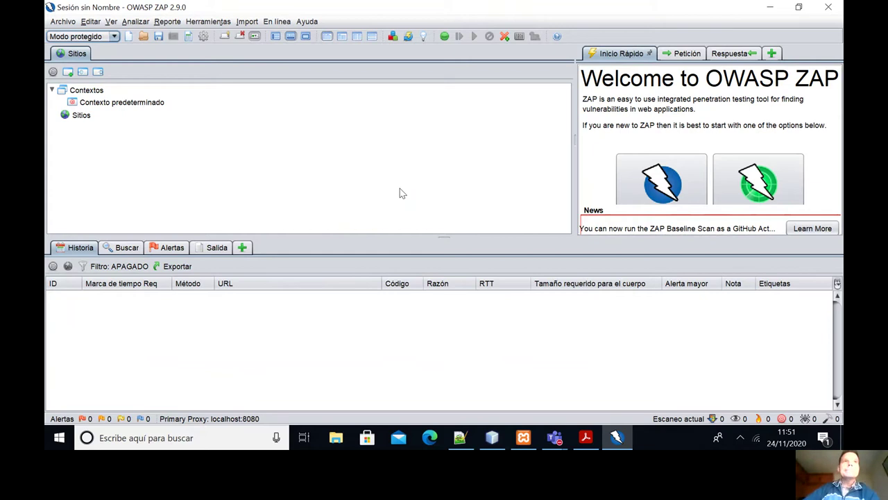
left_click(770, 7)
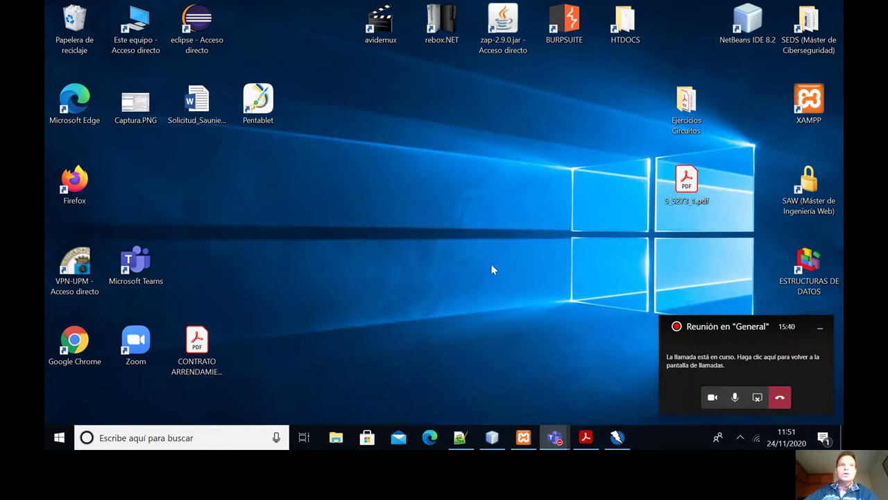
Launch Firefox and bring up its Opciones page scrolled down to the network settings.
double_click(77, 176)
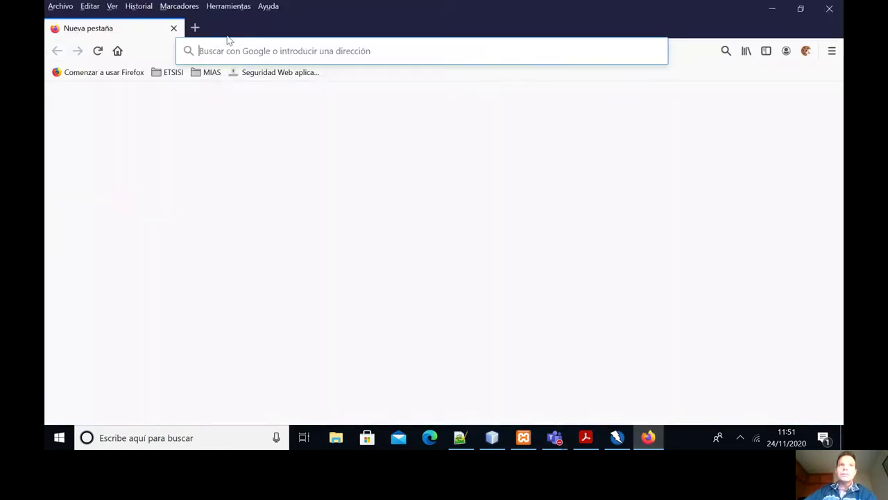
left_click(217, 7)
left_click(236, 89)
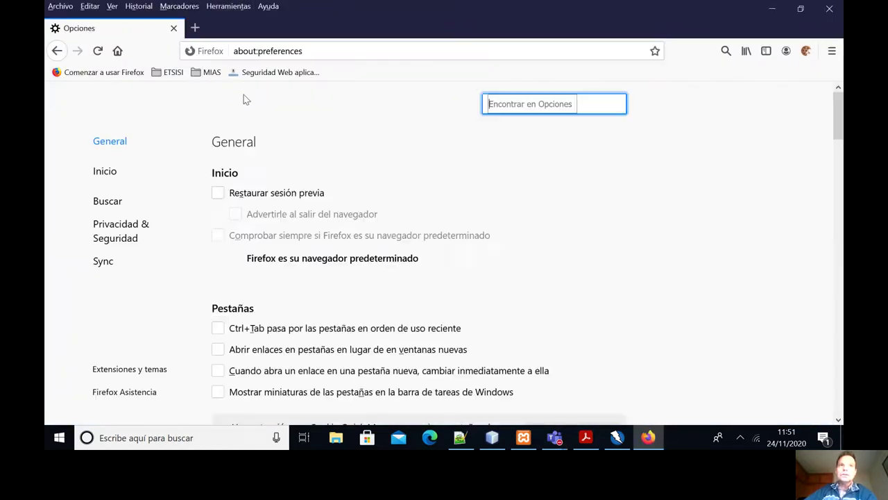
scroll(309, 194, "down", 15)
scroll(316, 231, "down", 10)
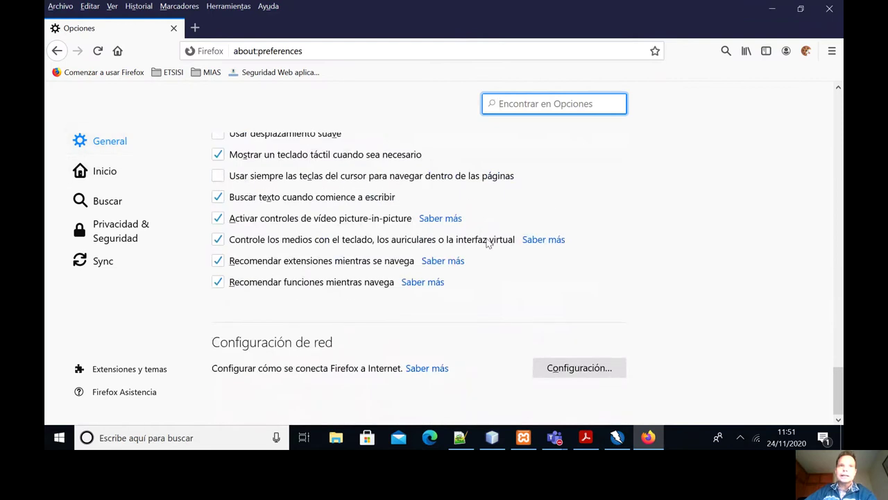
Set Firefox to a manual proxy at localhost port 8080 for all protocols.
left_click(566, 369)
left_click(219, 231)
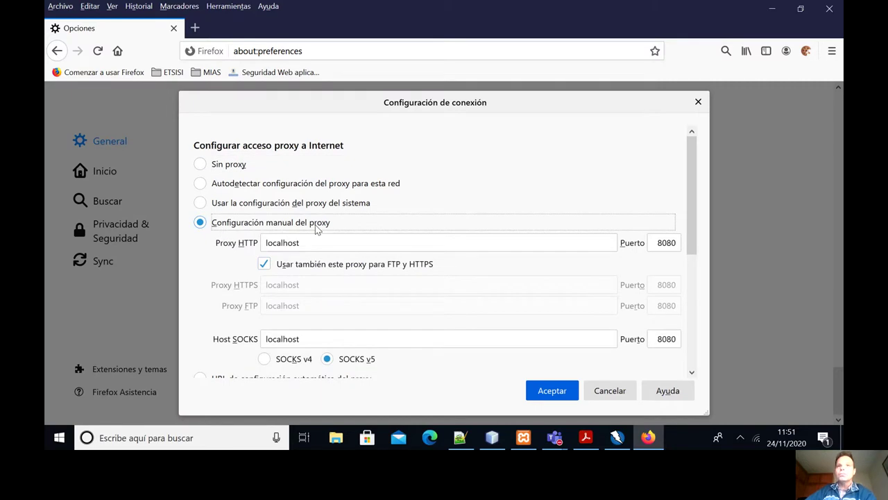
left_click(299, 246)
left_click(552, 391)
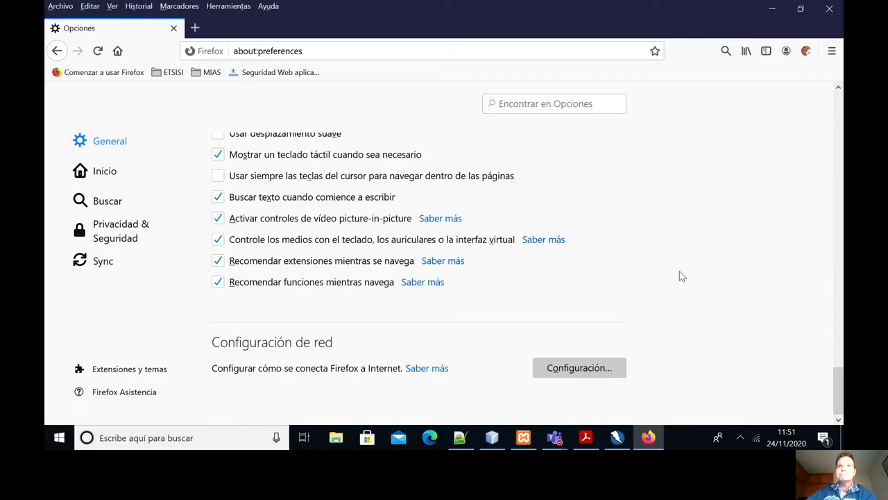
Minimize Firefox and run the Practica2 project from login.php in NetBeans.
left_click(775, 9)
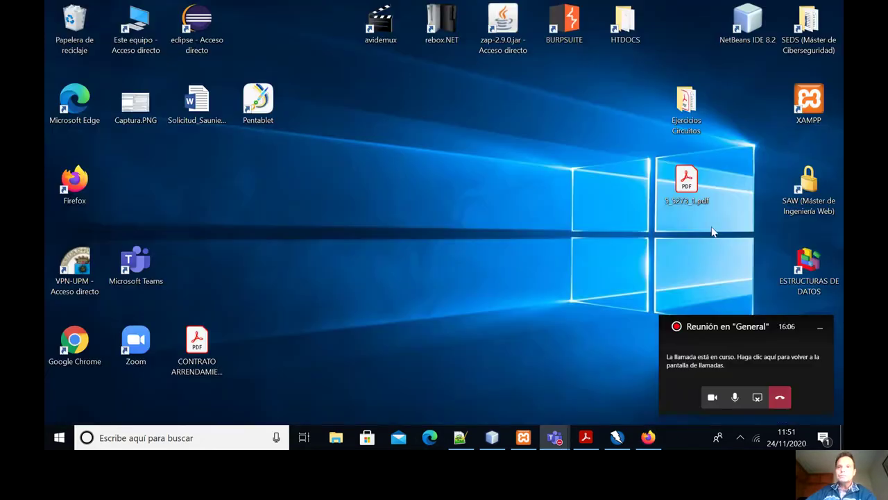
left_click(491, 437)
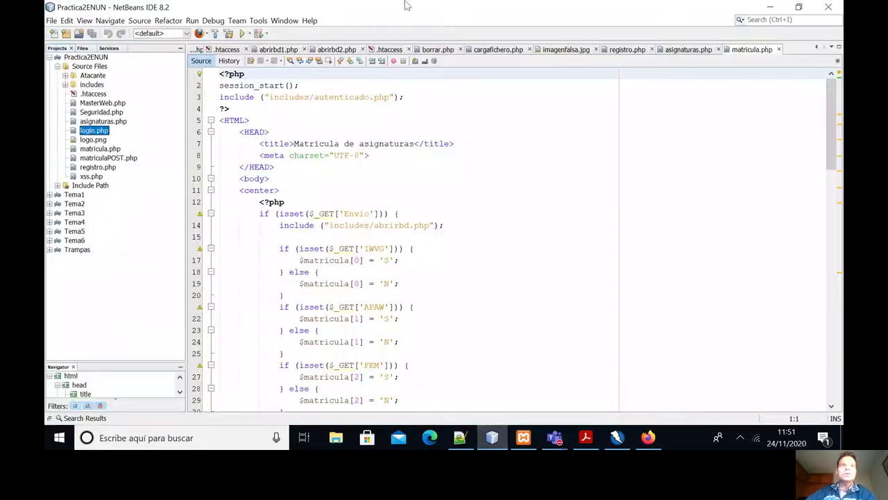
right_click(89, 134)
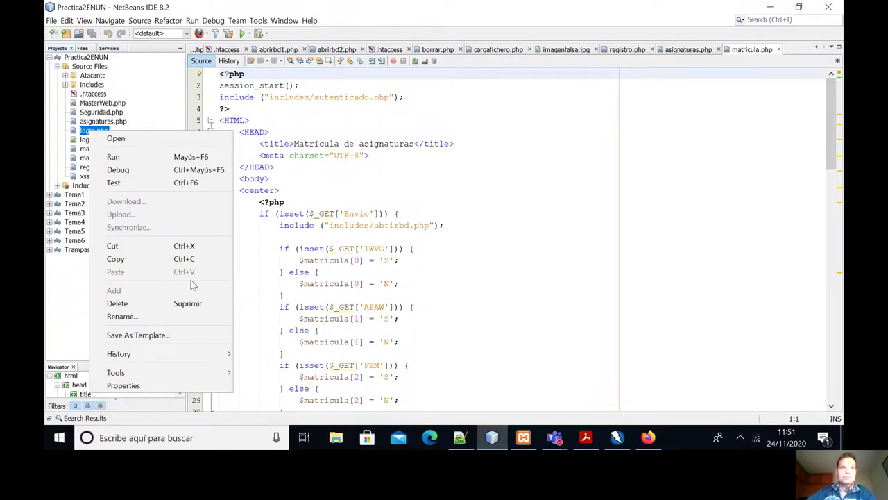
left_click(136, 159)
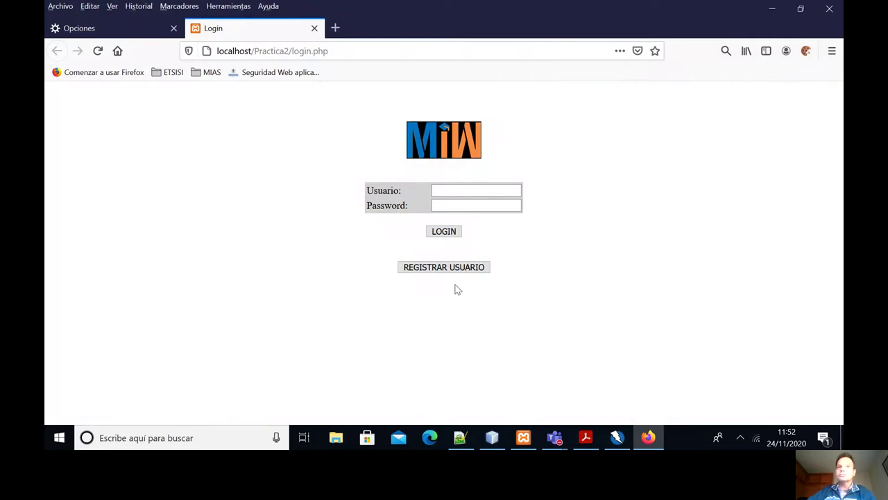
Register a new user, filling in the username, password, Nombre and Apellidos fields.
left_click(433, 270)
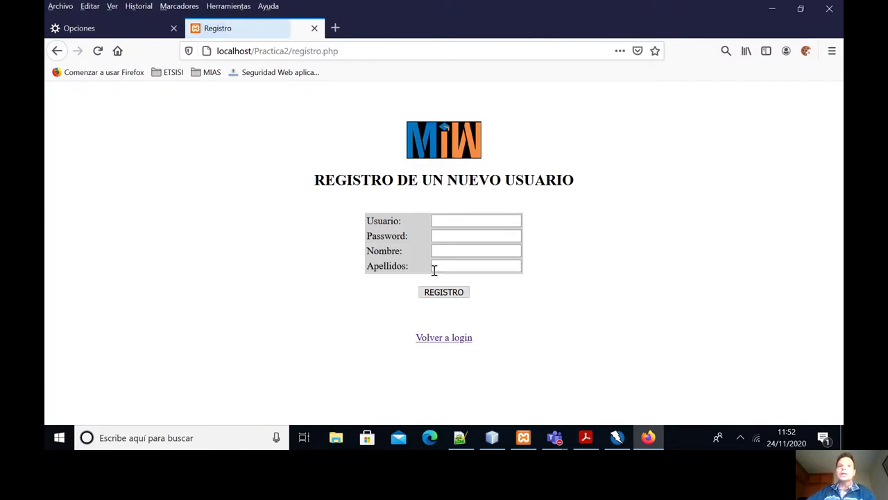
left_click(445, 220)
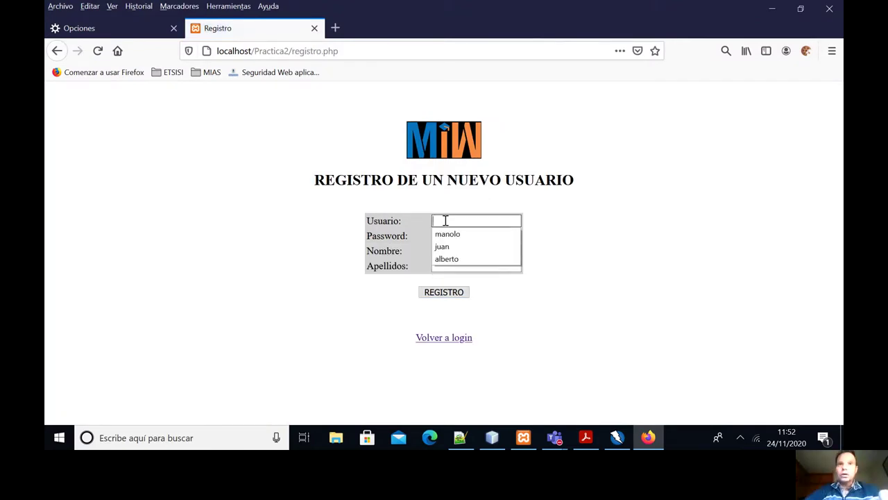
left_click(445, 220)
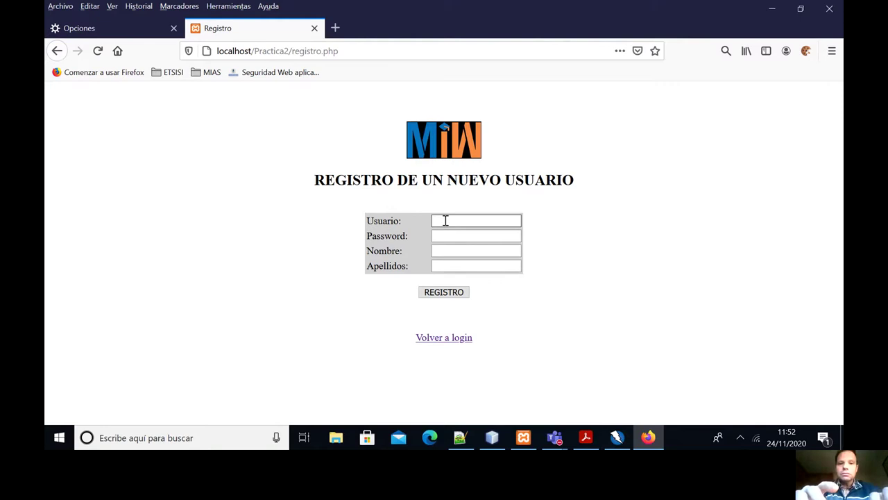
type("felippin")
key("Tab")
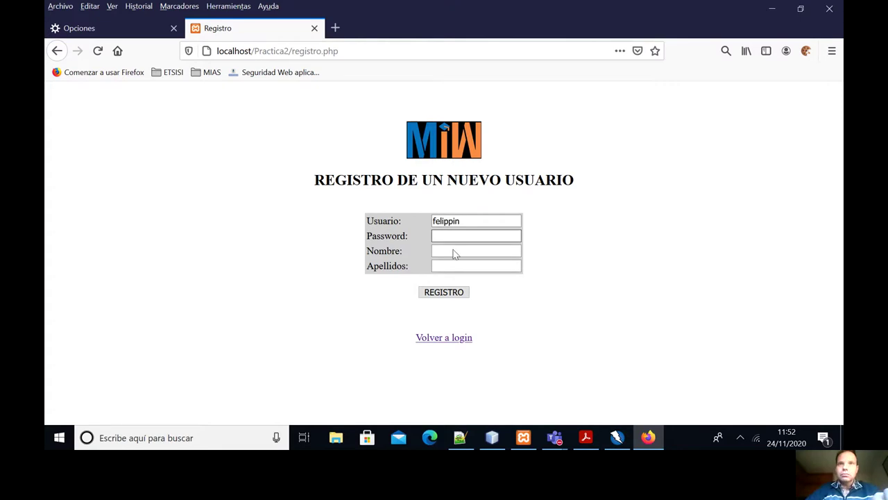
type("**********")
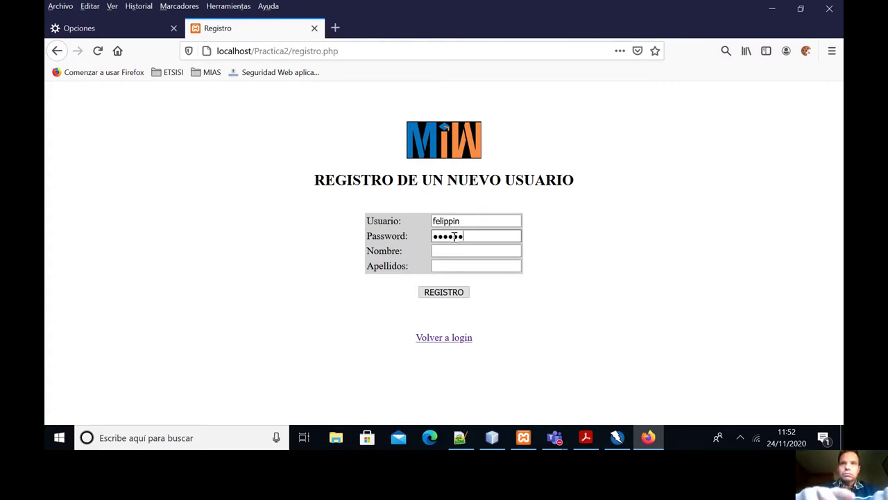
left_click(454, 249)
type("dsfad")
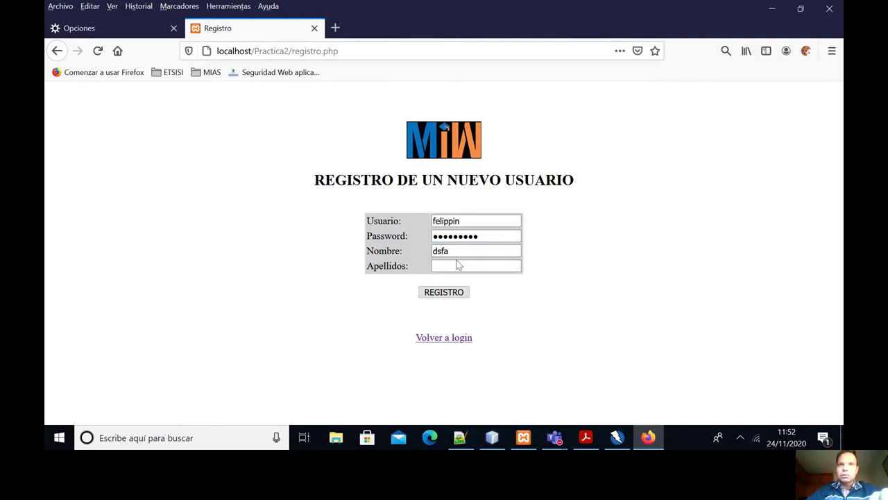
left_click(456, 265)
type("adsfads")
left_click(448, 292)
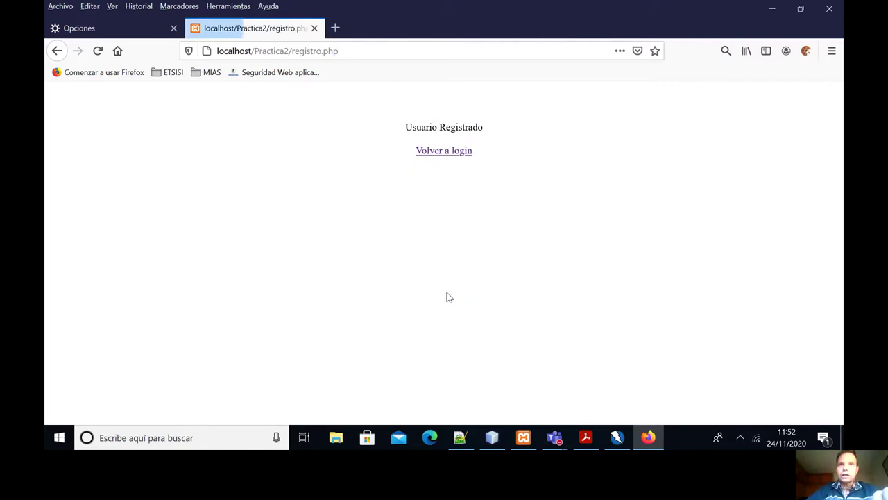
Log in with a saved username and the password, then view the enrolled subjects list.
left_click(445, 151)
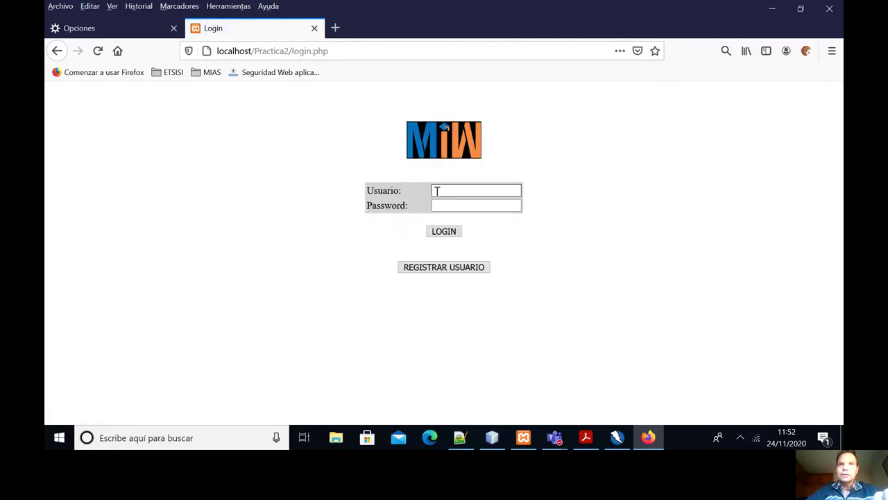
left_click(448, 191)
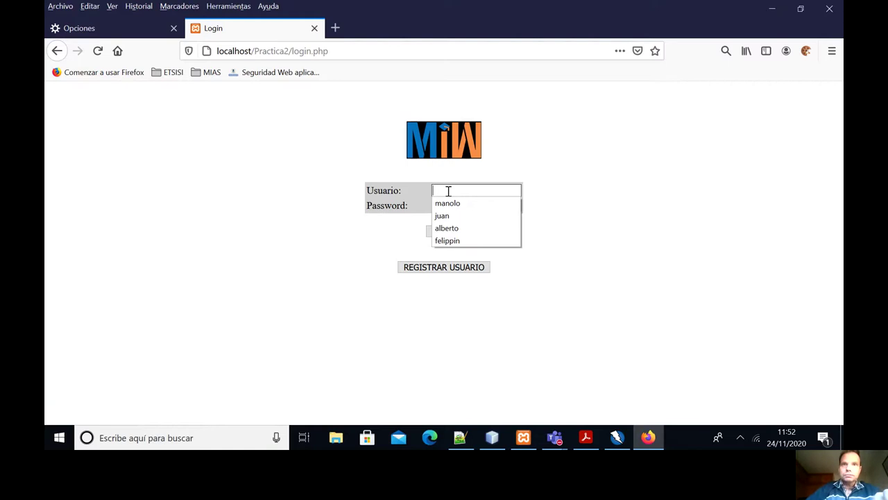
left_click(470, 229)
type("12")
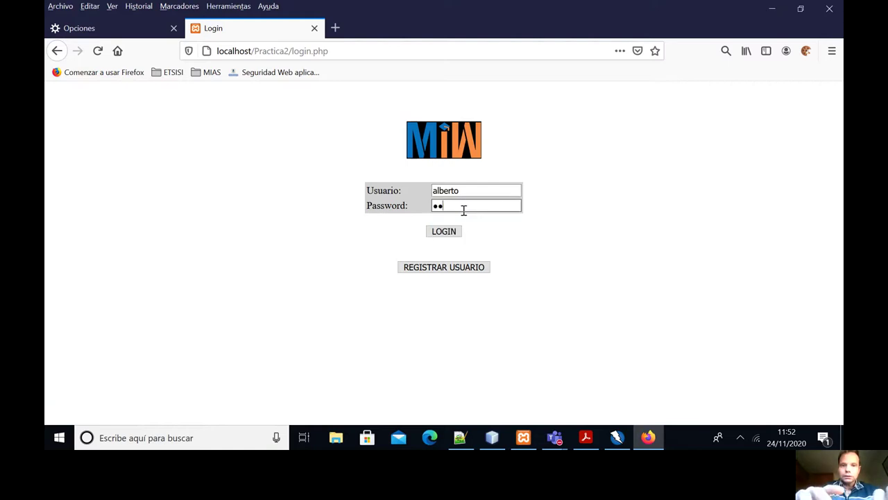
type("34567")
left_click(447, 232)
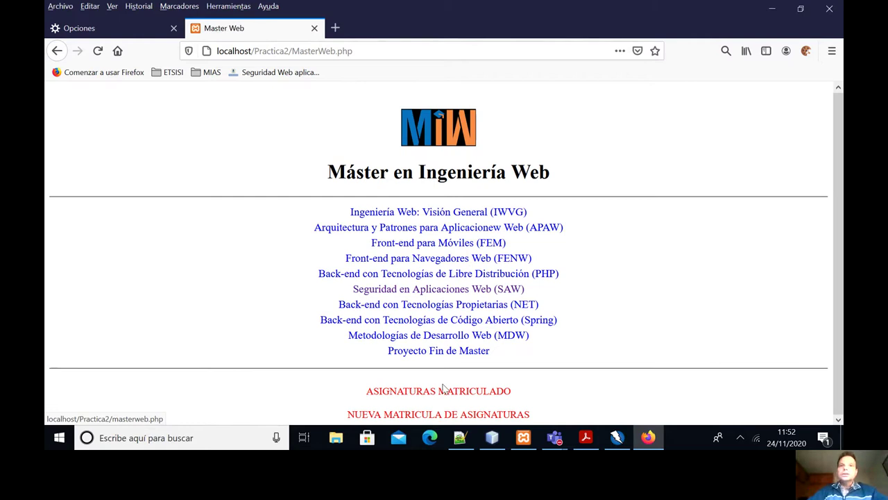
left_click(440, 393)
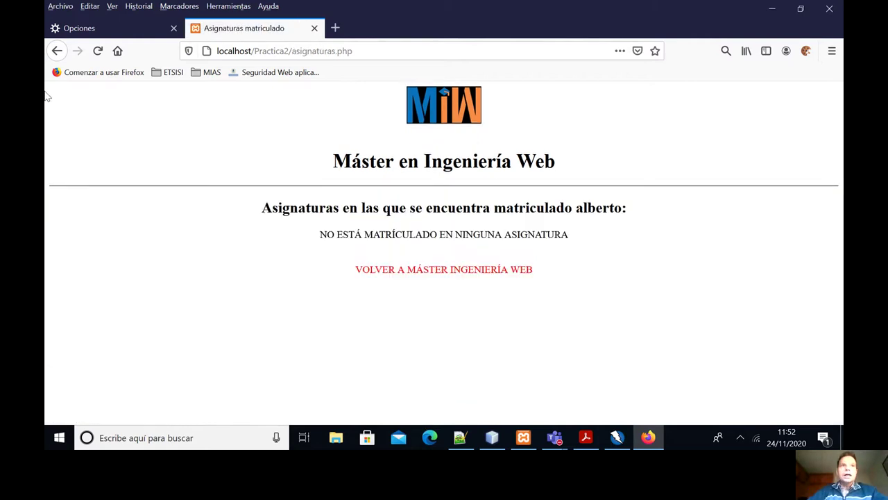
left_click(57, 51)
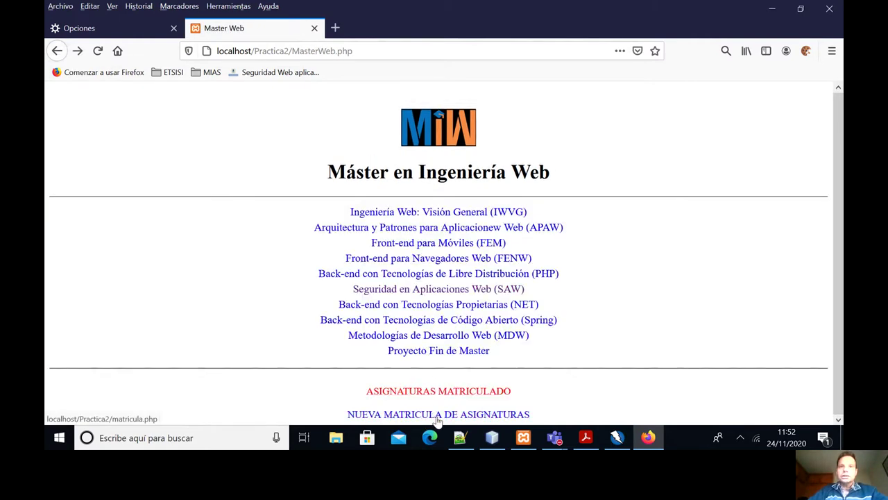
Enrol in the FENW and PHP subjects.
left_click(438, 414)
left_click(330, 264)
left_click(330, 279)
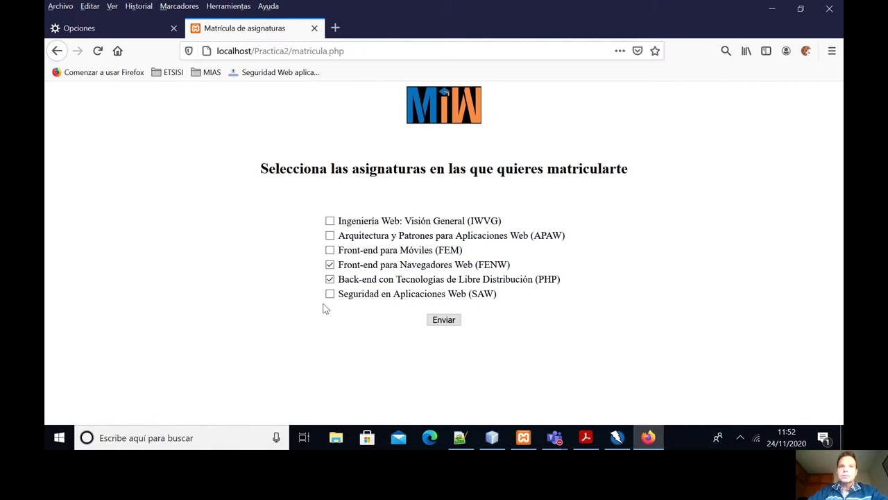
left_click(445, 321)
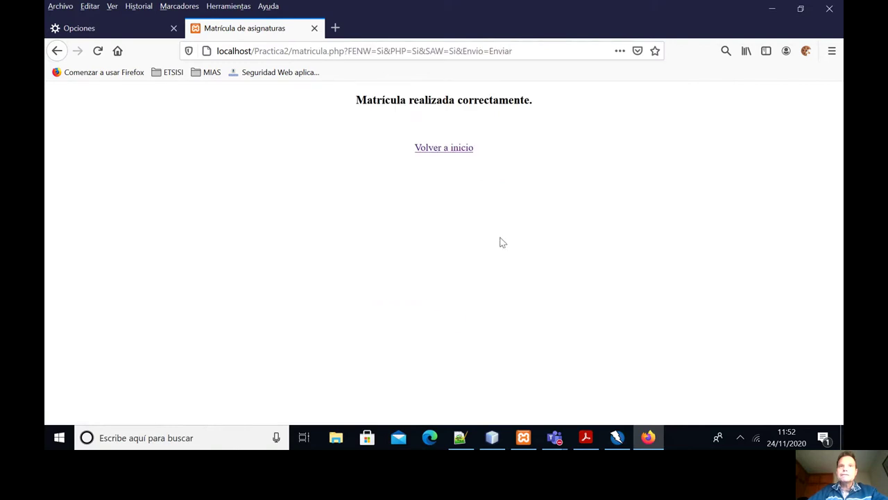
left_click(442, 145)
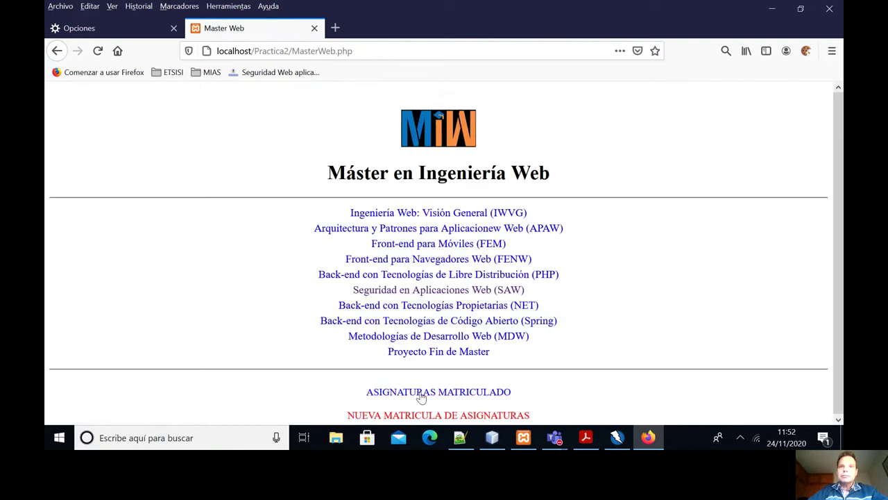
Check the enrolled subjects and the SAW page, ending on MasterWeb.php.
left_click(420, 393)
left_click(433, 294)
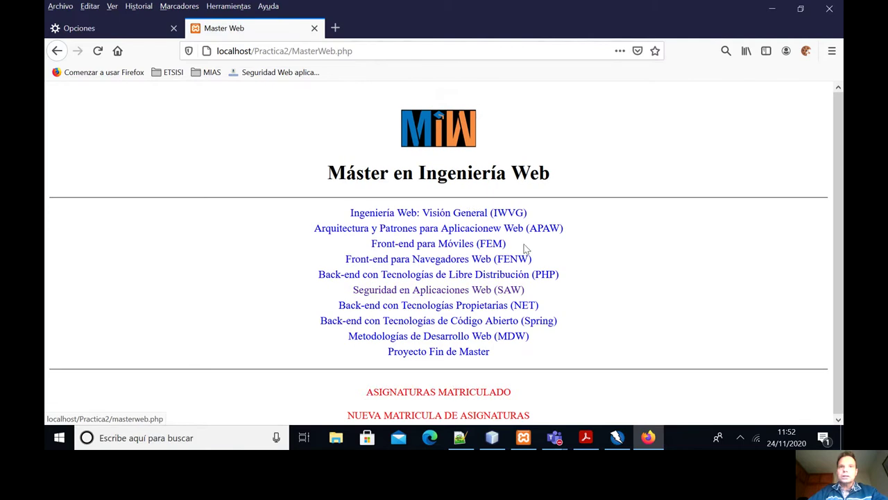
left_click(437, 293)
left_click(58, 52)
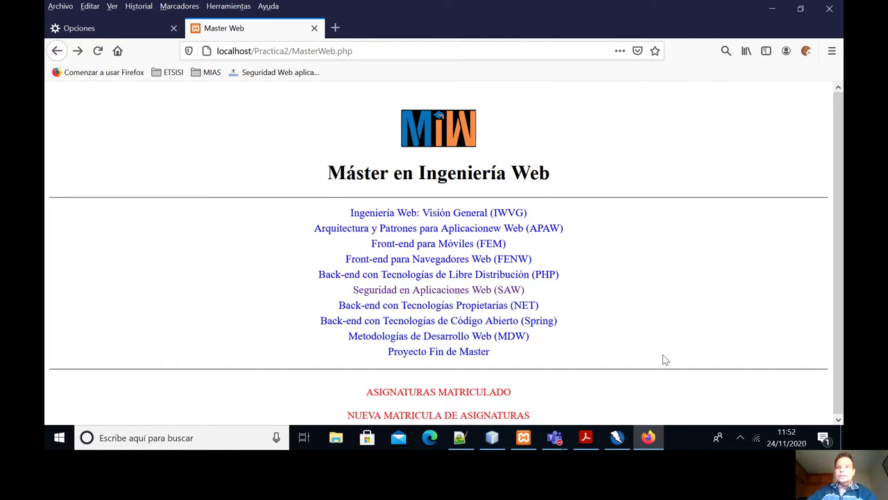
In ZAP's Sitios tree, expand localhost > Practica2 and select GET:asignaturas.php.
left_click(617, 438)
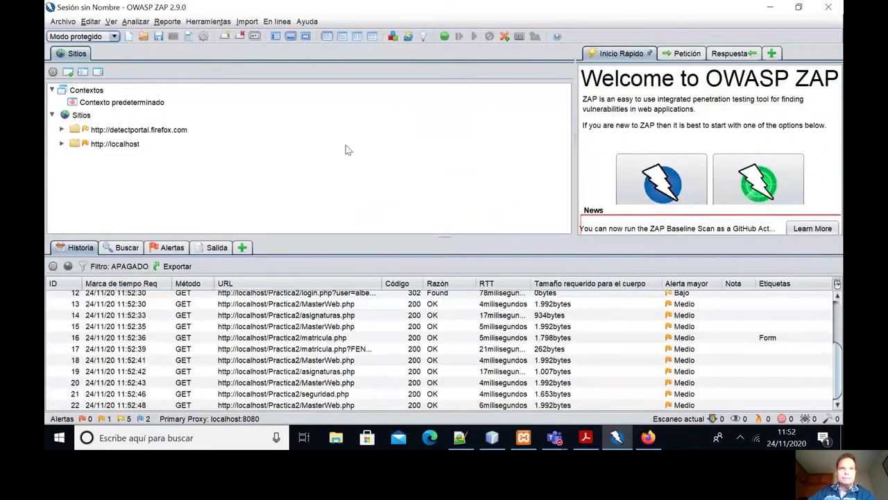
scroll(340, 333, "up", 2)
scroll(347, 323, "down", 2)
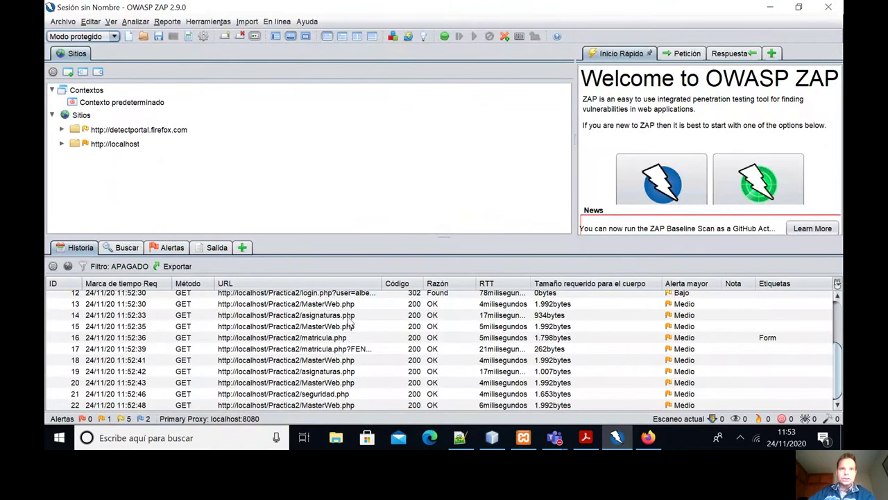
scroll(358, 347, "up", 2)
scroll(357, 338, "up", 2)
scroll(357, 338, "down", 3)
scroll(357, 338, "up", 3)
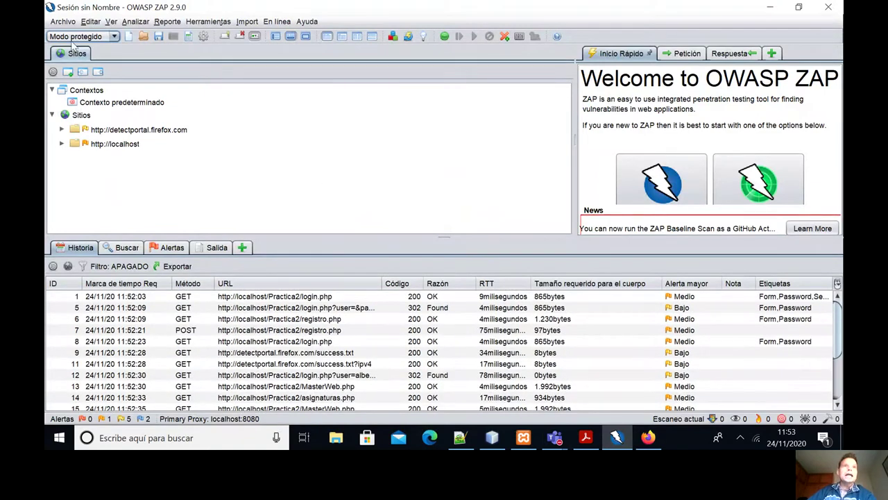
left_click(61, 144)
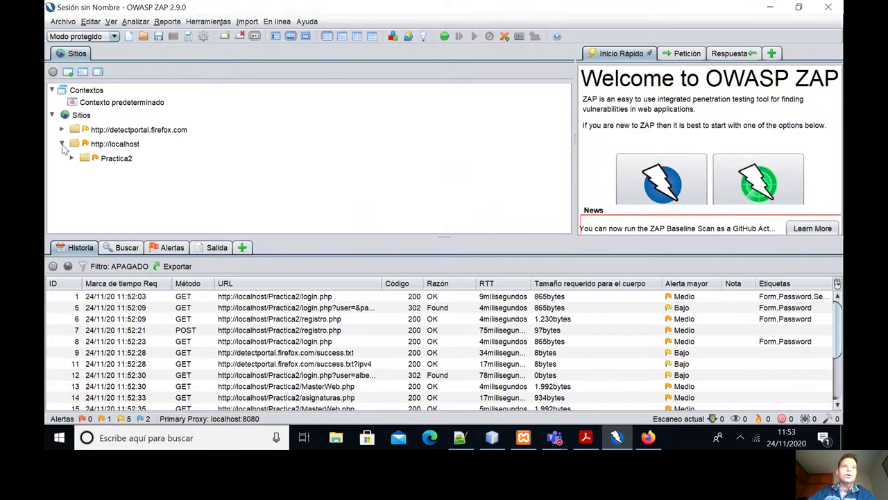
left_click(70, 158)
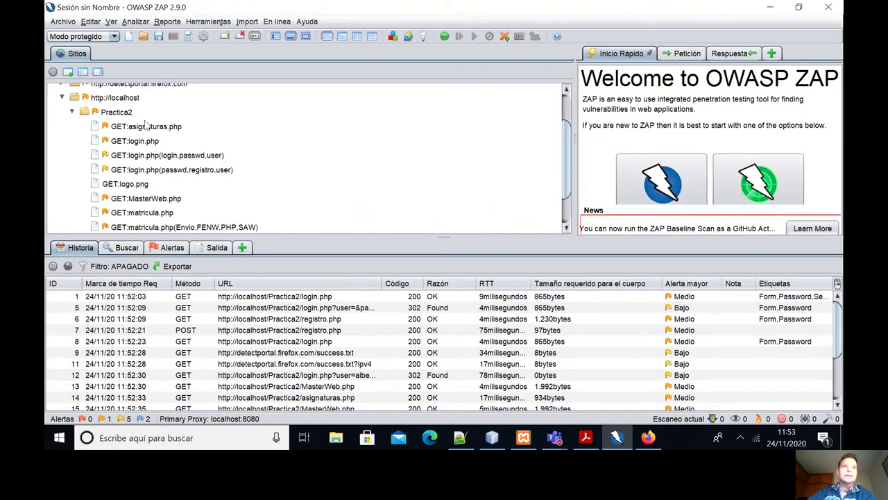
scroll(143, 156, "down", 1)
scroll(142, 170, "up", 2)
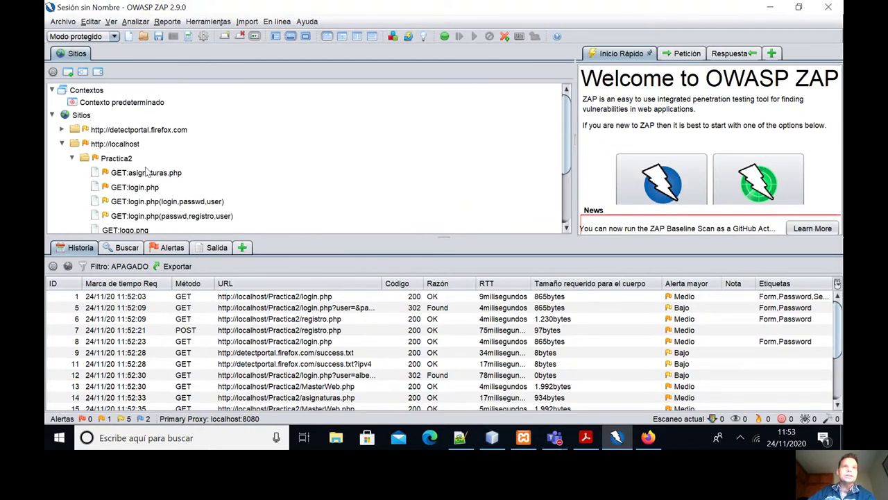
left_click(144, 176)
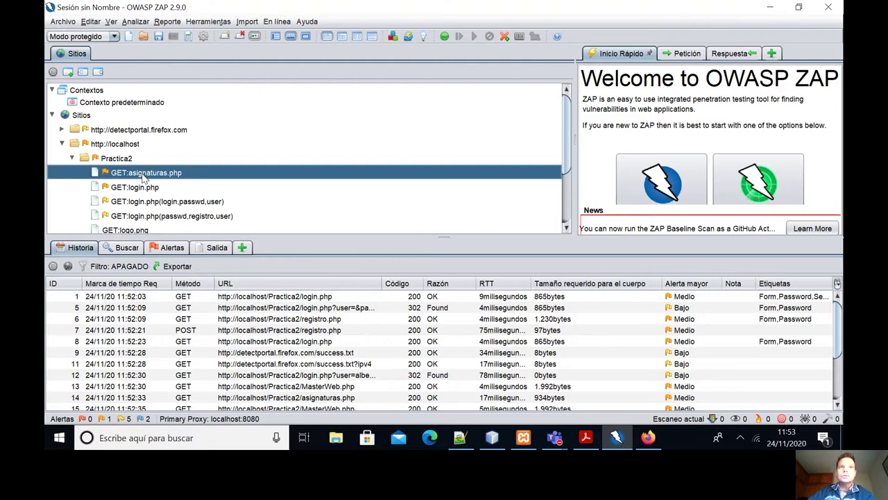
View the asignaturas.php request with an enlarged header pane, then read its 200 OK response HTML.
left_click(681, 54)
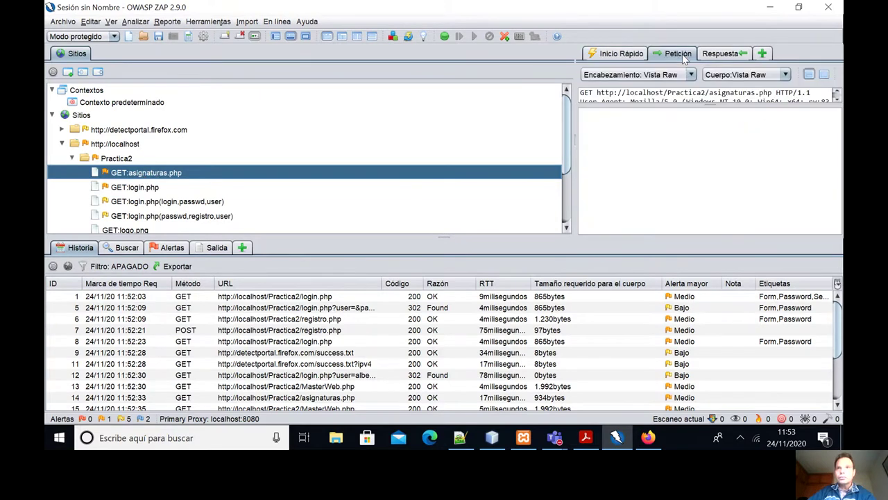
left_click_drag(715, 105, 715, 170)
left_click(725, 54)
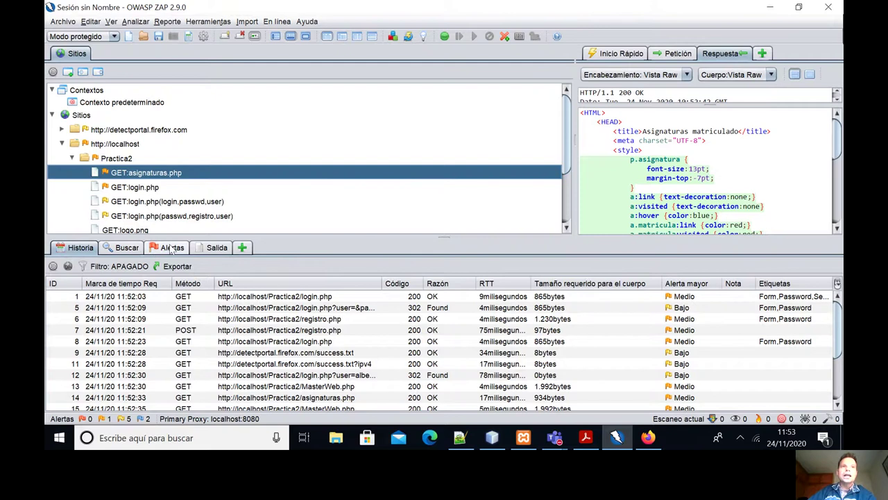
scroll(146, 201, "down", 2)
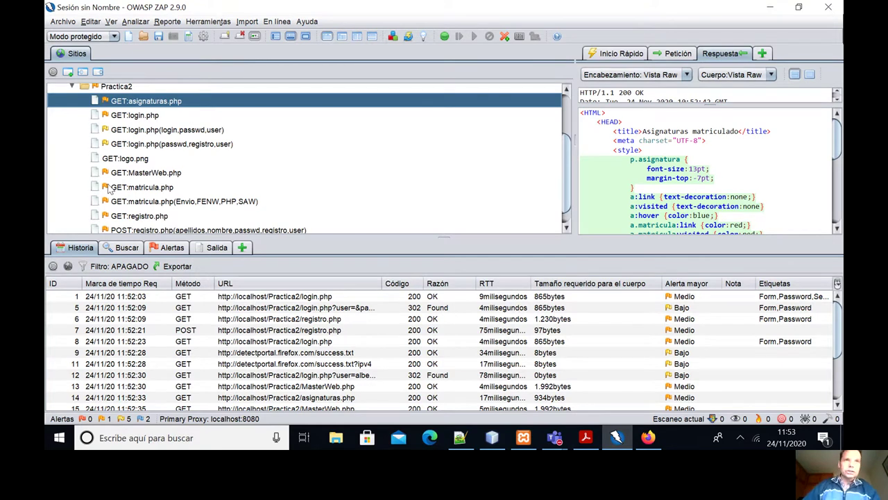
scroll(115, 158, "down", 1)
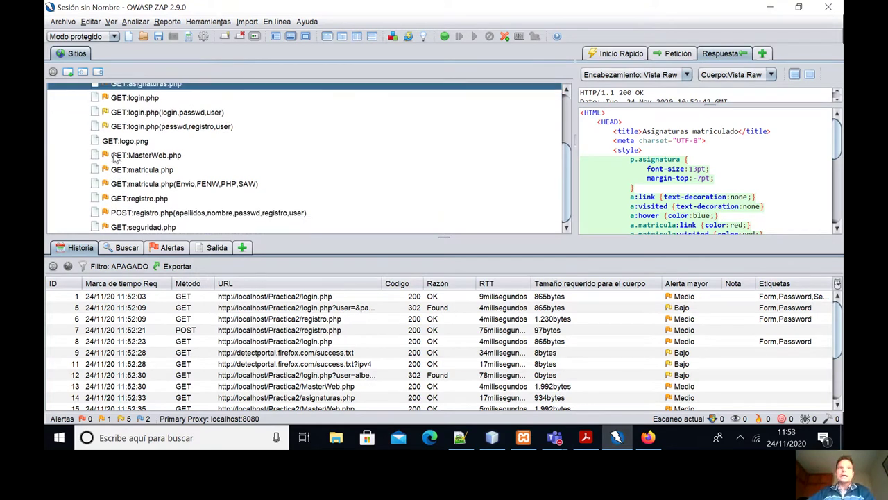
scroll(152, 182, "up", 3)
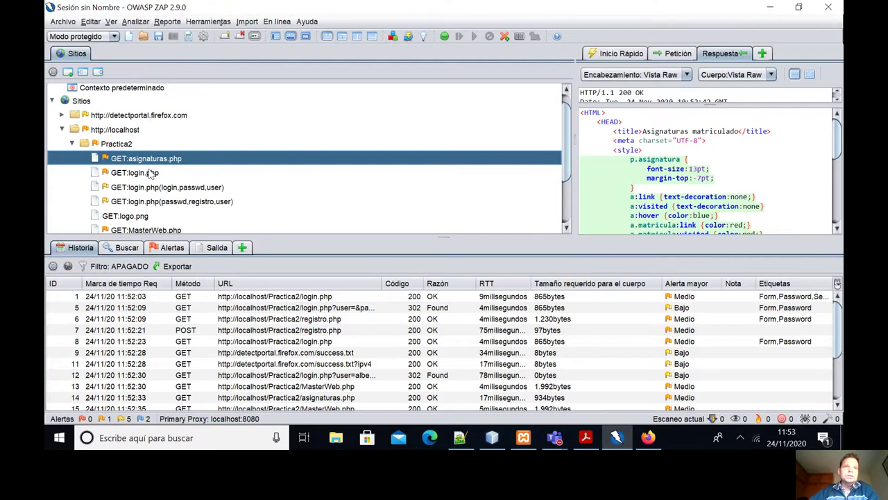
scroll(152, 175, "down", 3)
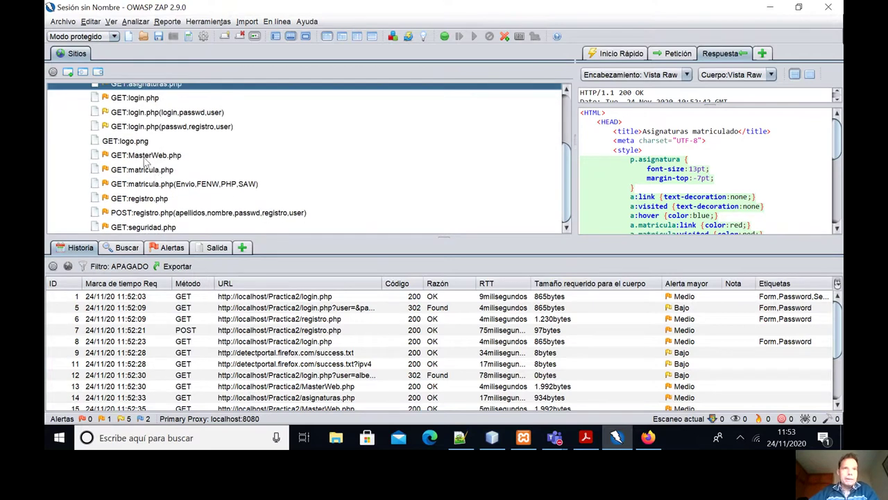
scroll(144, 161, "up", 3)
scroll(147, 163, "down", 3)
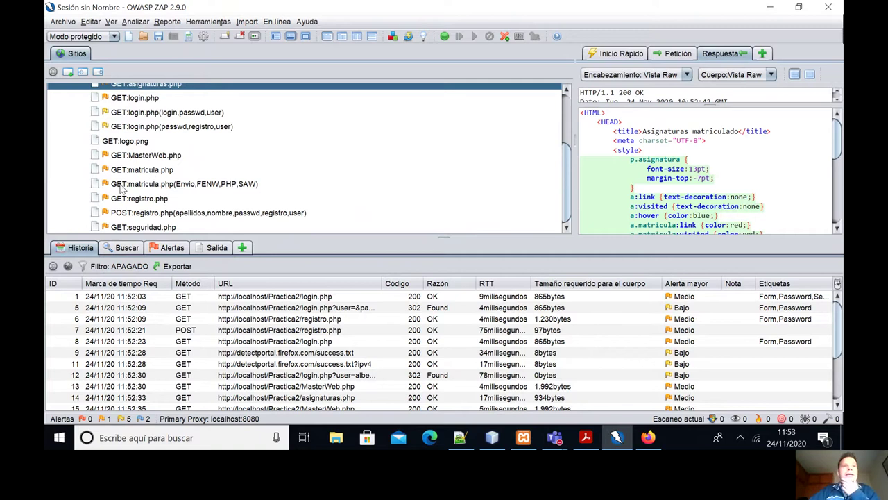
In the Alertas tab, expand the X-Frame-Options alert to review its URLs, then collapse it.
left_click(170, 249)
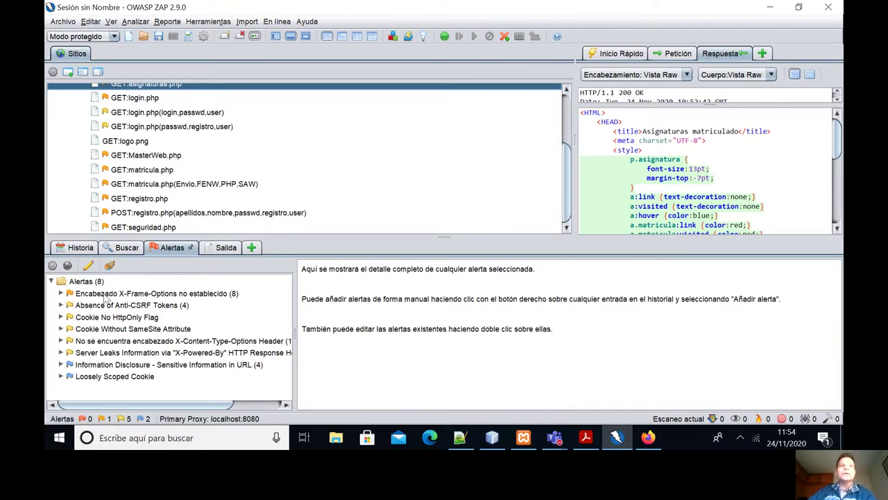
left_click(61, 293)
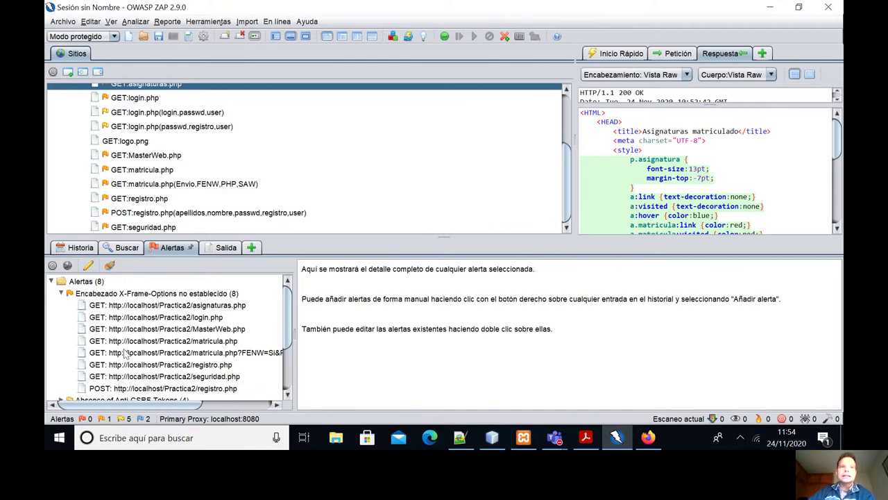
scroll(139, 379, "down", 1)
scroll(146, 312, "up", 1)
scroll(154, 330, "down", 1)
scroll(158, 338, "up", 1)
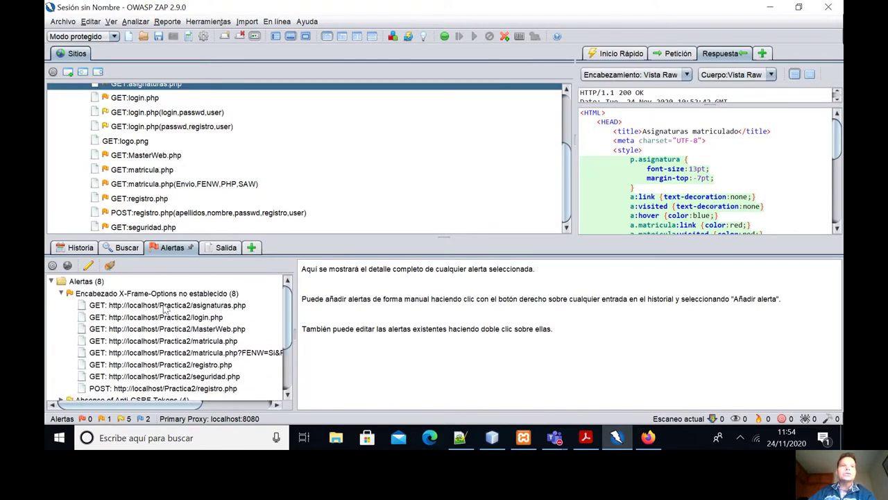
left_click(62, 295)
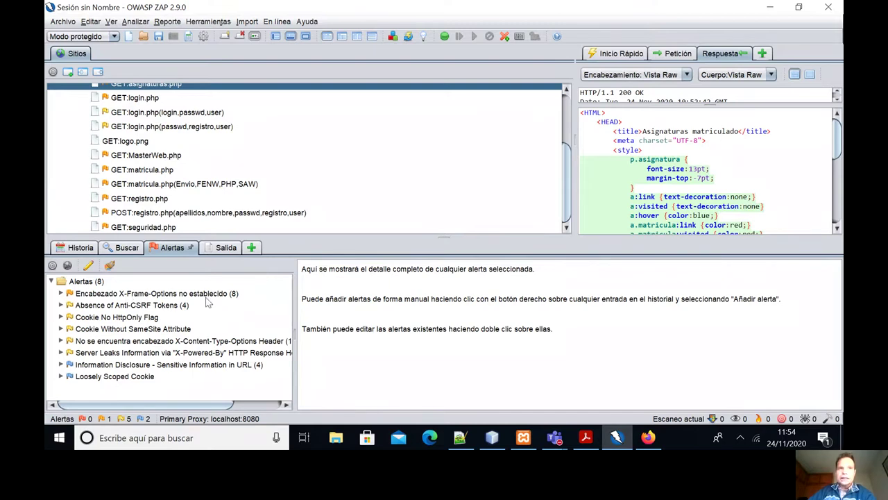
Open the X-Frame-Options alert in Editar Alerta and highlight the header name in its solution.
double_click(137, 295)
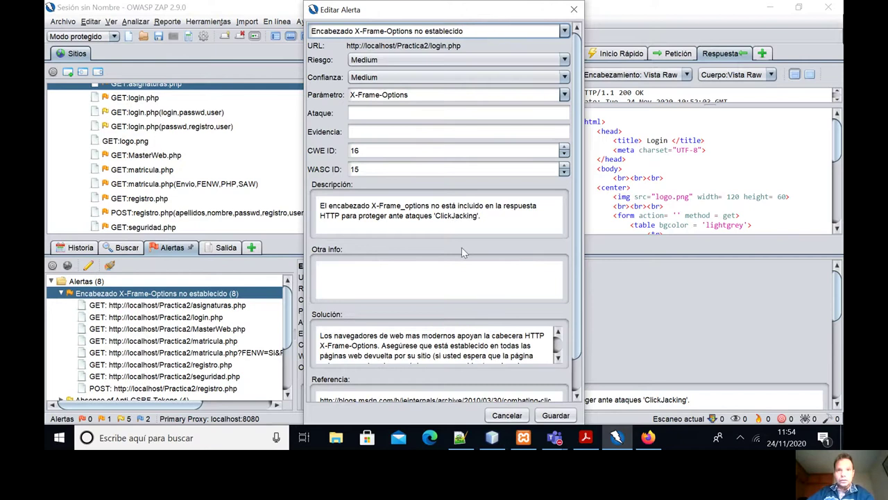
scroll(443, 333, "down", 2)
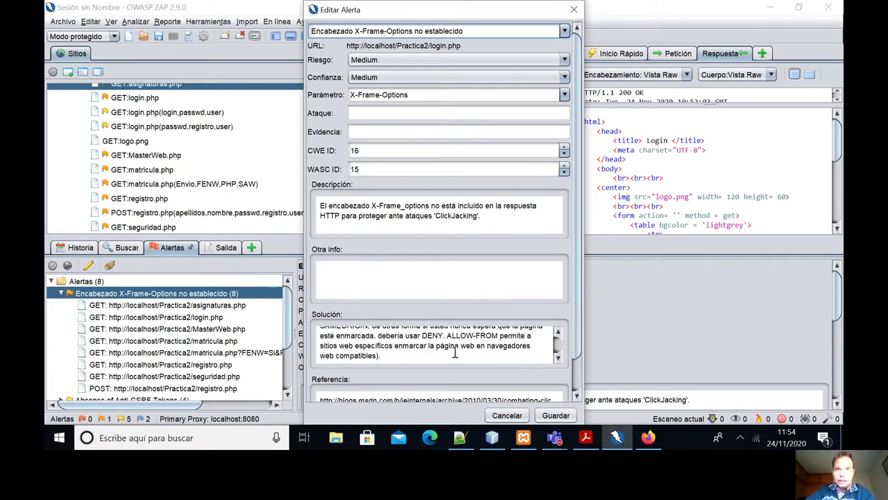
scroll(456, 350, "up", 1)
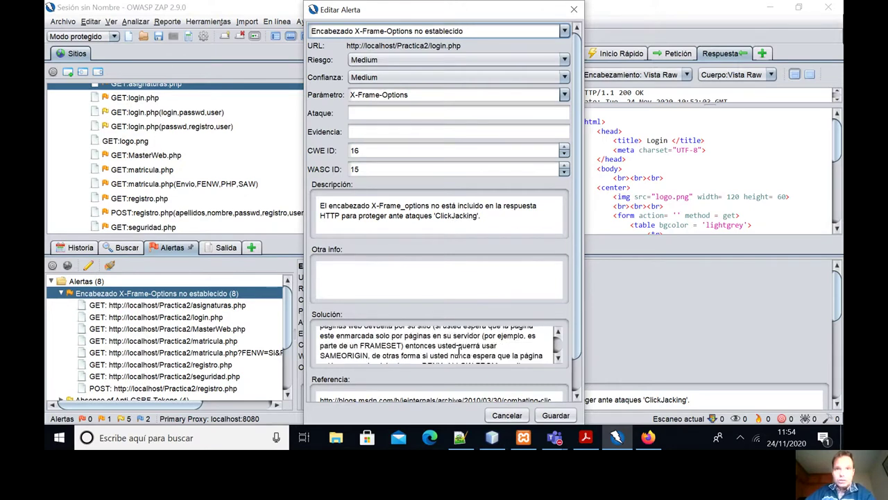
scroll(458, 351, "up", 2)
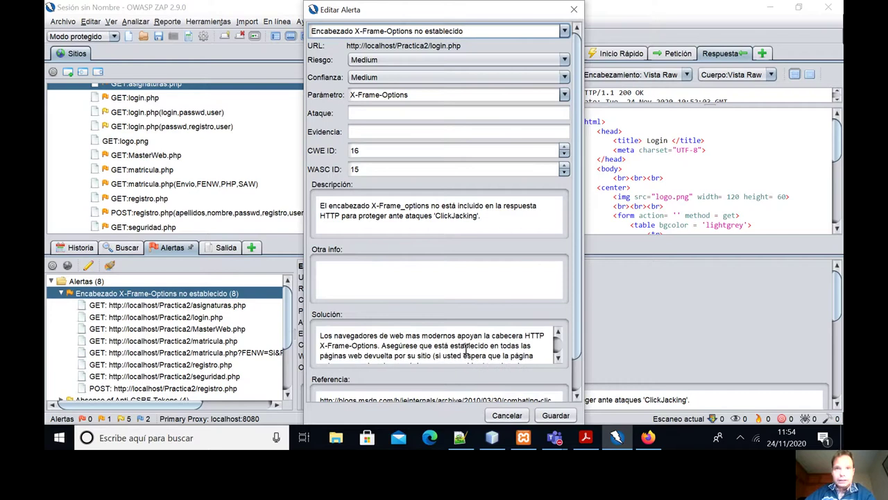
left_click_drag(319, 345, 380, 346)
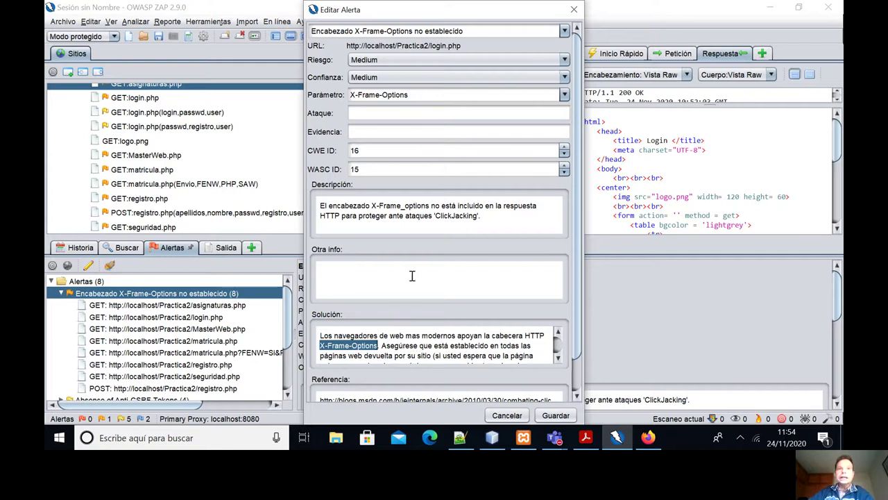
Collapse X-Frame-Options and inspect the Absence of Anti-CSRF Tokens alert's affected pages.
left_click(62, 295)
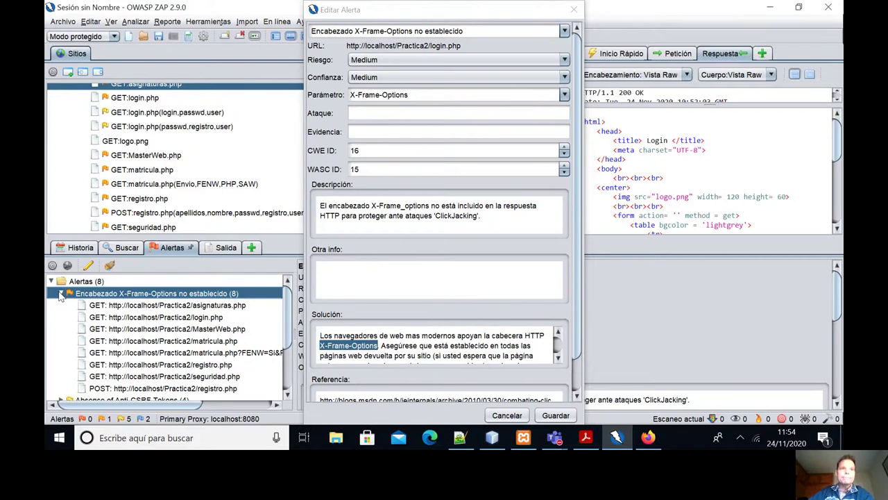
left_click(62, 296)
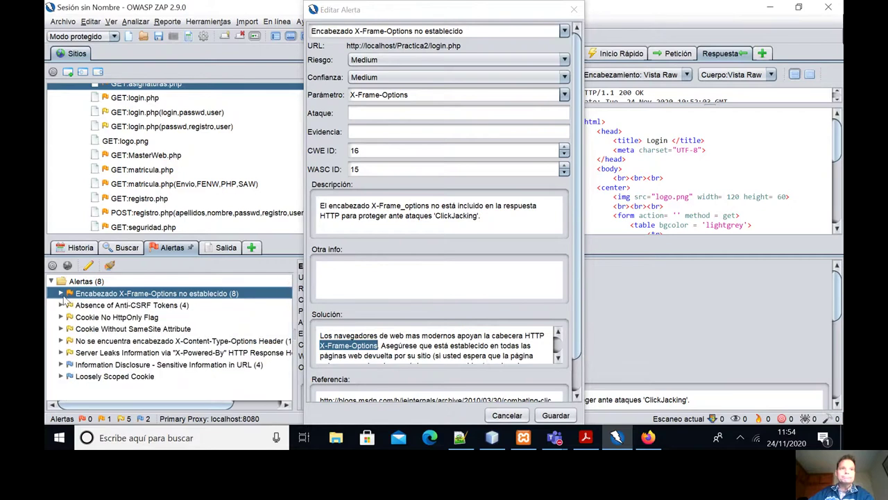
left_click(127, 308)
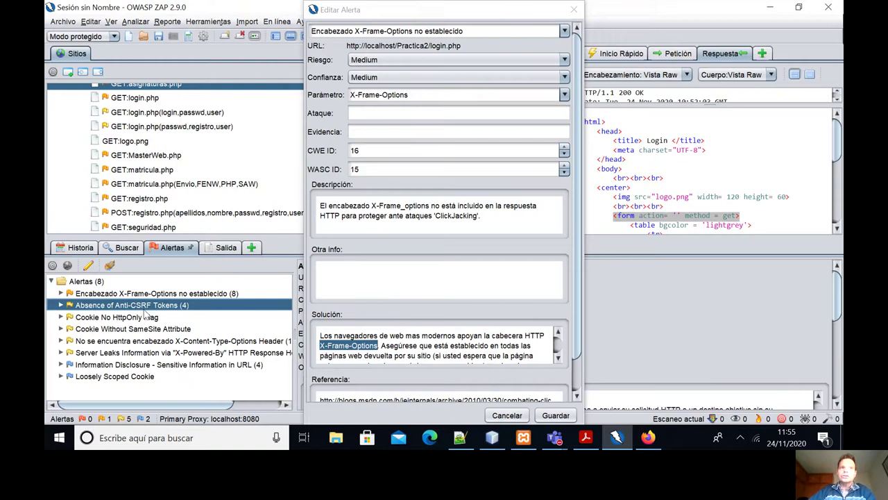
left_click(61, 306)
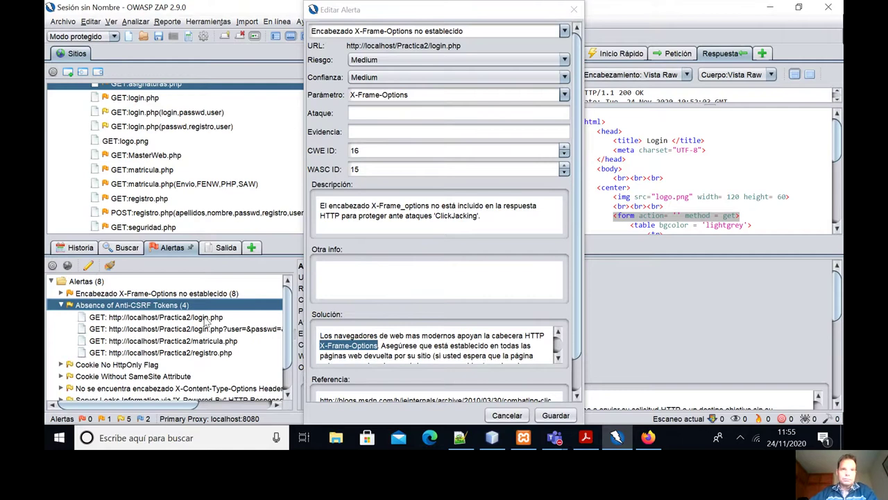
left_click(61, 306)
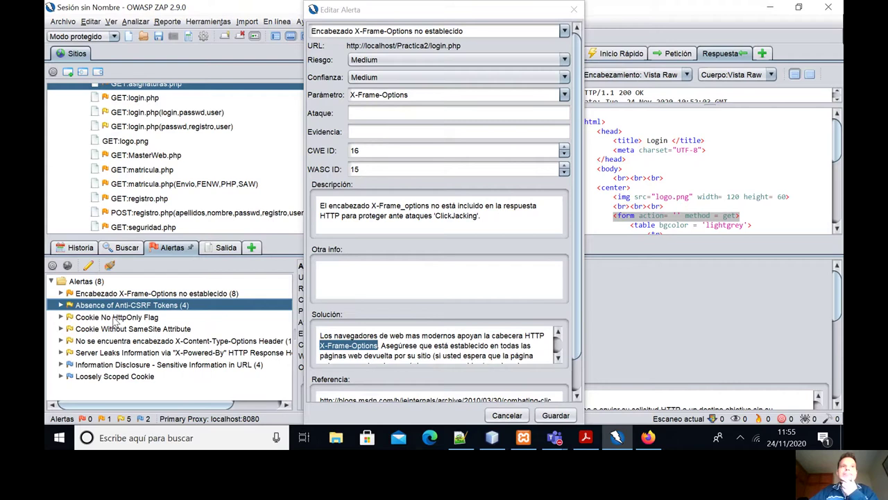
Select and expand the Cookie No HttpOnly Flag alert, closing the alert editor.
left_click(115, 318)
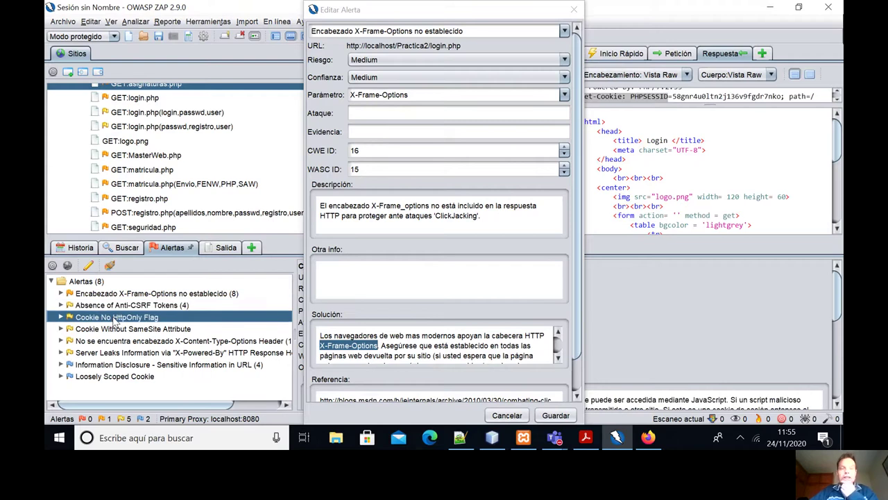
left_click(61, 317)
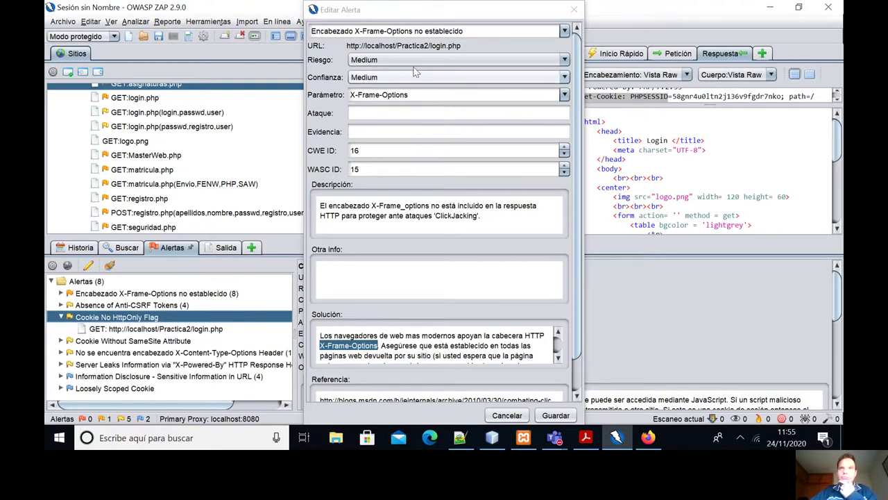
left_click(575, 10)
left_click(575, 10)
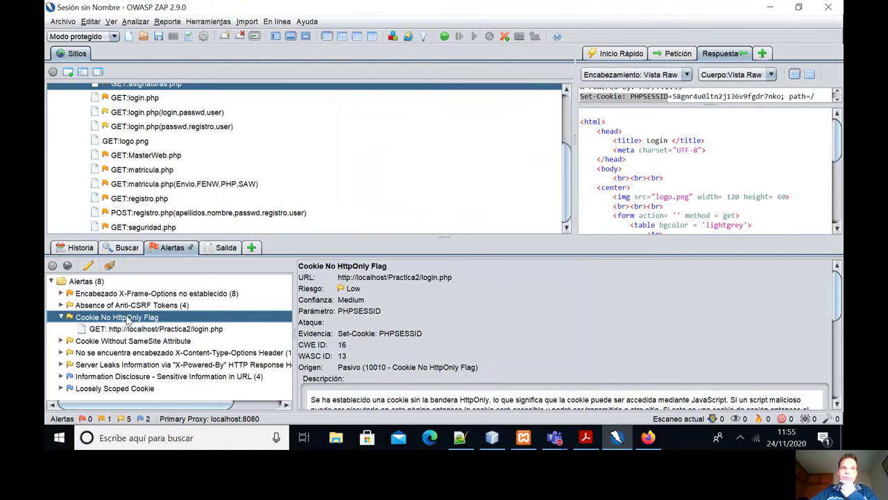
Close the HttpOnly alert, then open Cookie Without SameSite Attribute and highlight 'SameSite'.
double_click(121, 318)
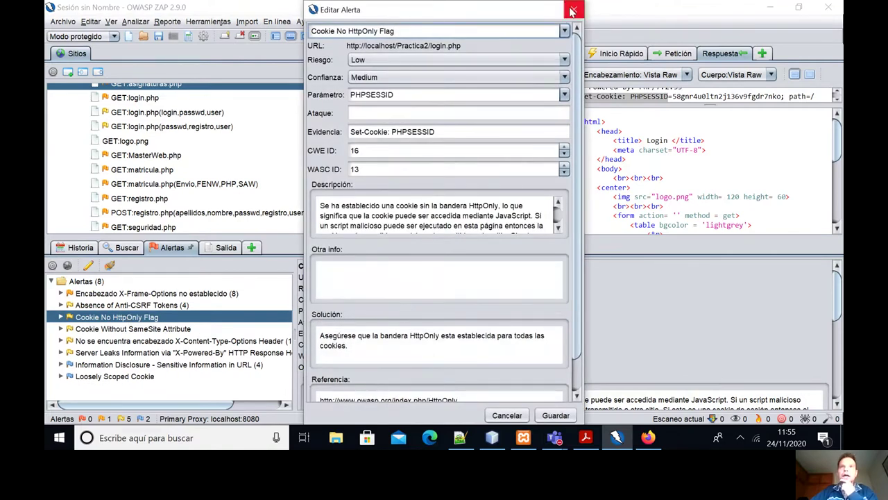
left_click(507, 415)
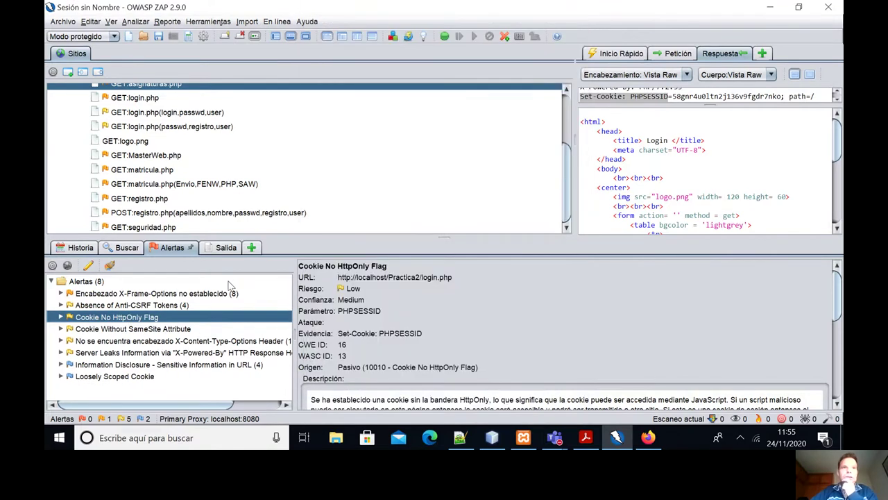
left_click(135, 329)
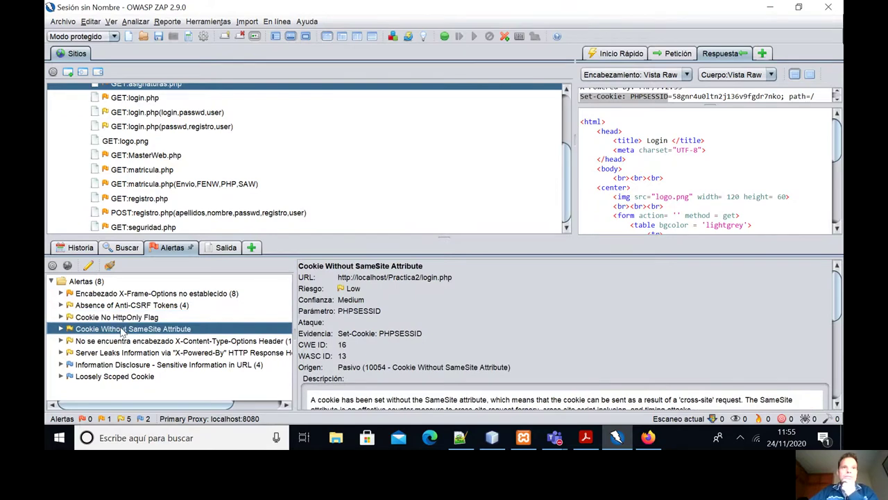
double_click(119, 330)
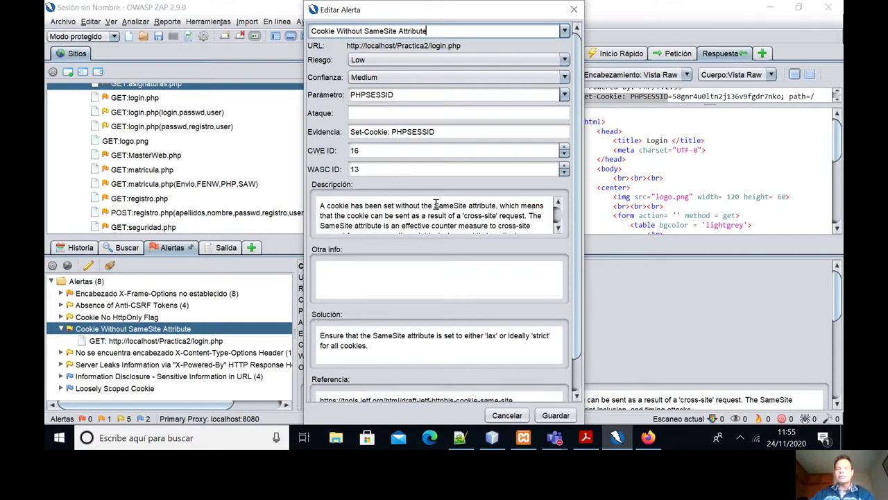
left_click_drag(434, 206, 468, 206)
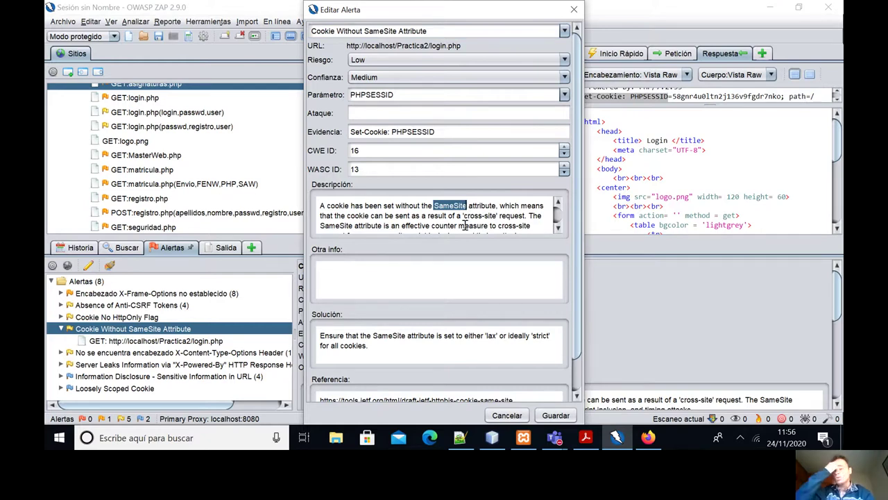
Open the X-Content-Type-Options alert, highlight MIME-Sniffing and the header name, then close and collapse it.
left_click(573, 10)
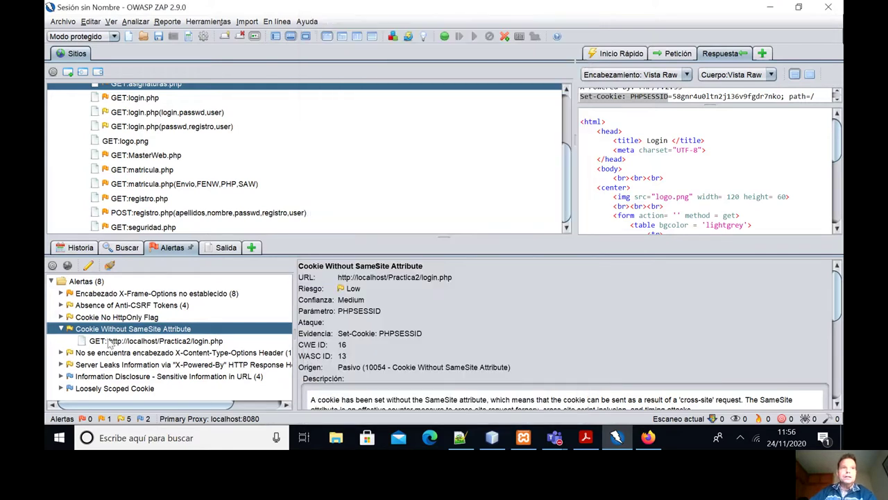
left_click(62, 329)
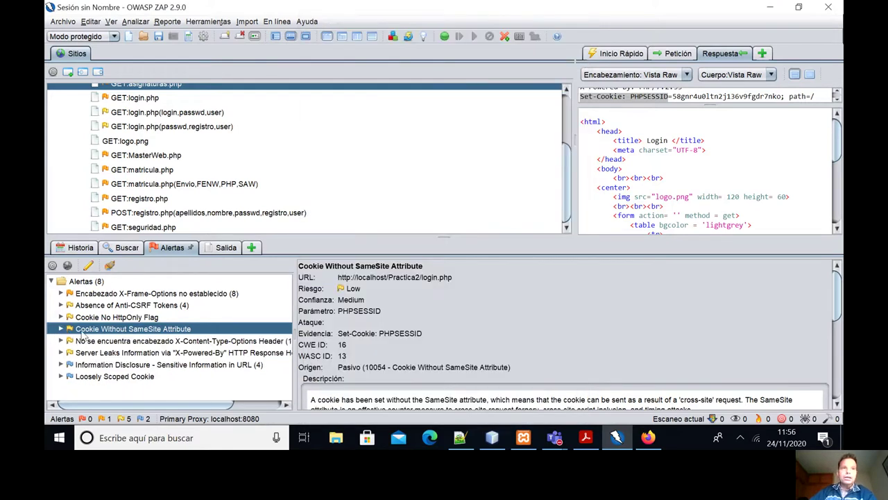
left_click(124, 340)
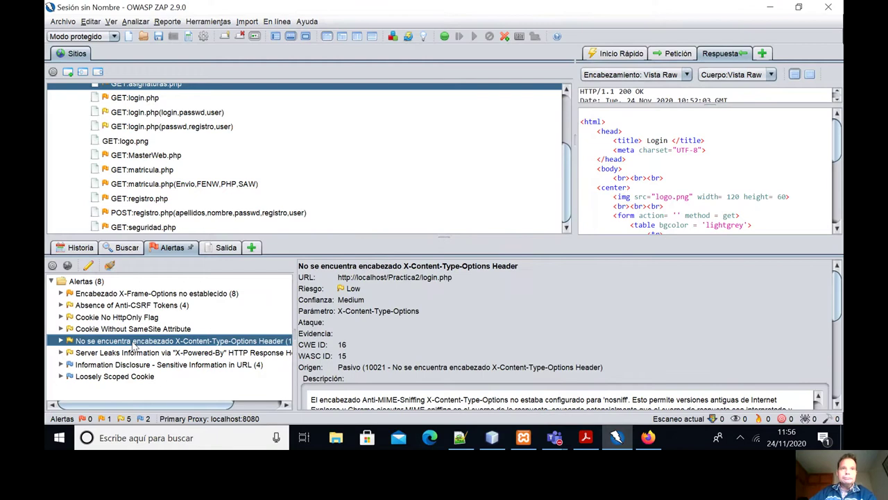
double_click(134, 345)
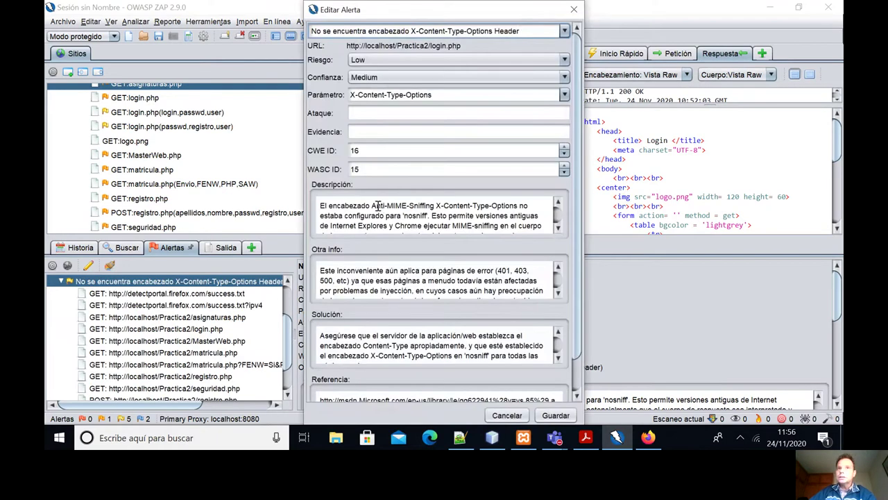
left_click_drag(386, 205, 437, 206)
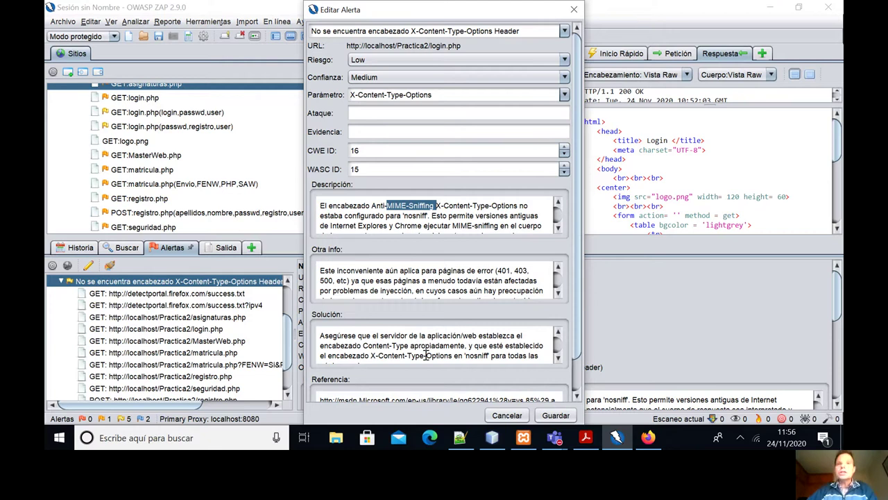
left_click_drag(370, 355, 445, 357)
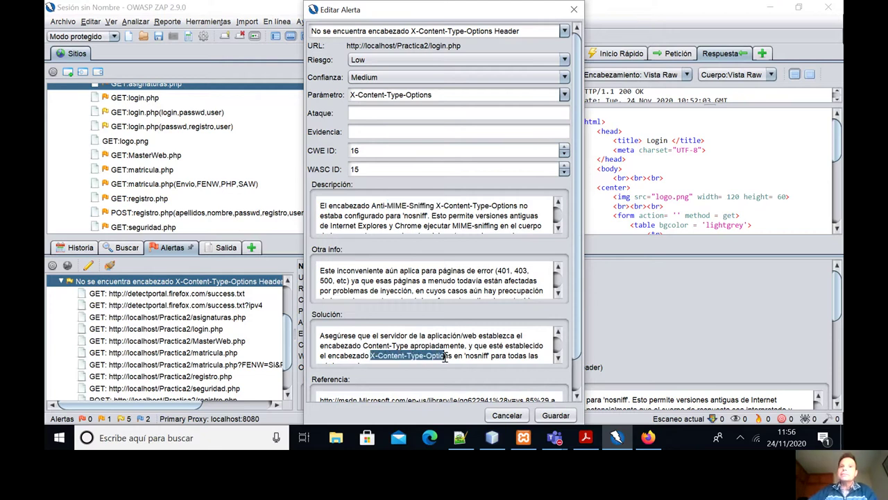
left_click(574, 9)
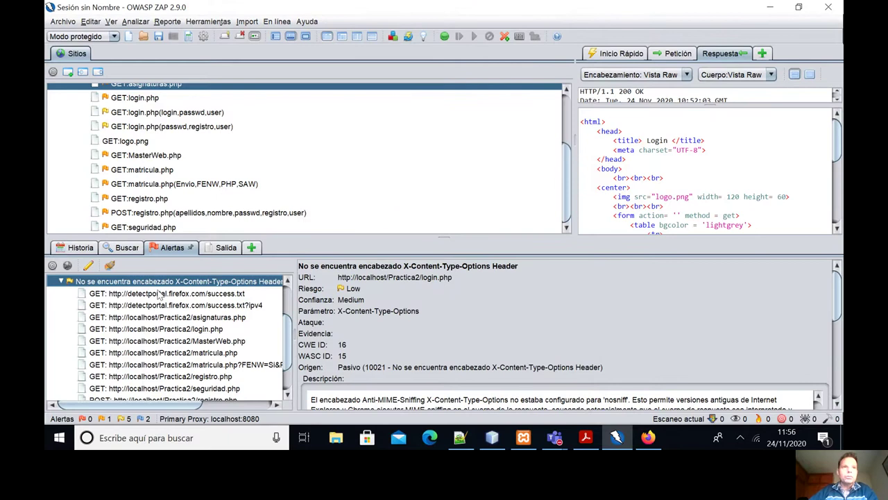
left_click(62, 282)
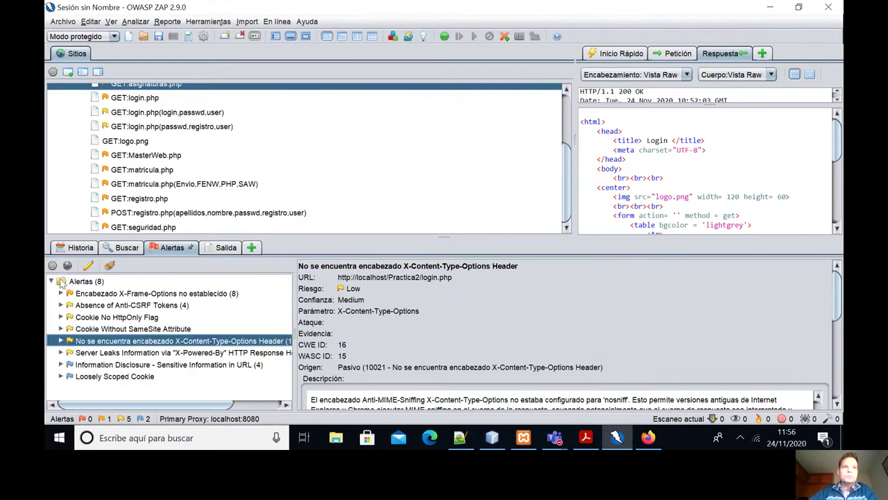
Inspect the Server Leaks Information via X-Powered-By alert's evidence PHP/7.2.33, then close and collapse it.
double_click(120, 353)
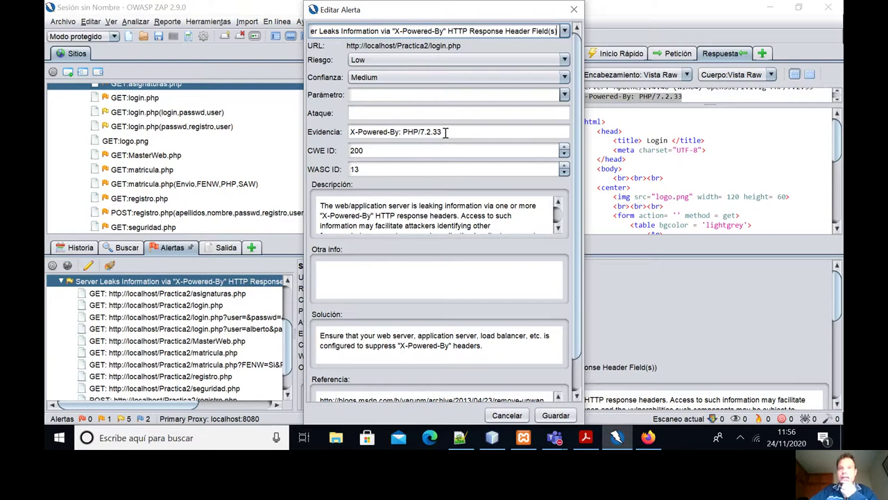
left_click(448, 132)
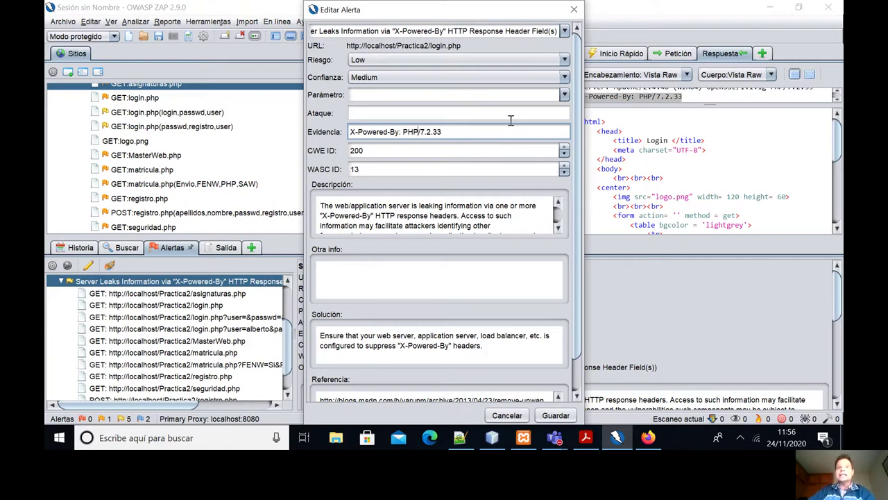
left_click(573, 13)
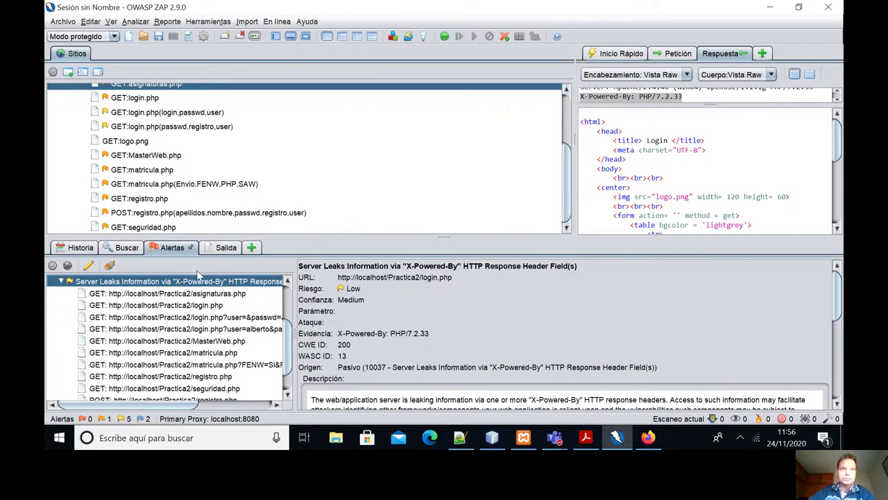
left_click(61, 281)
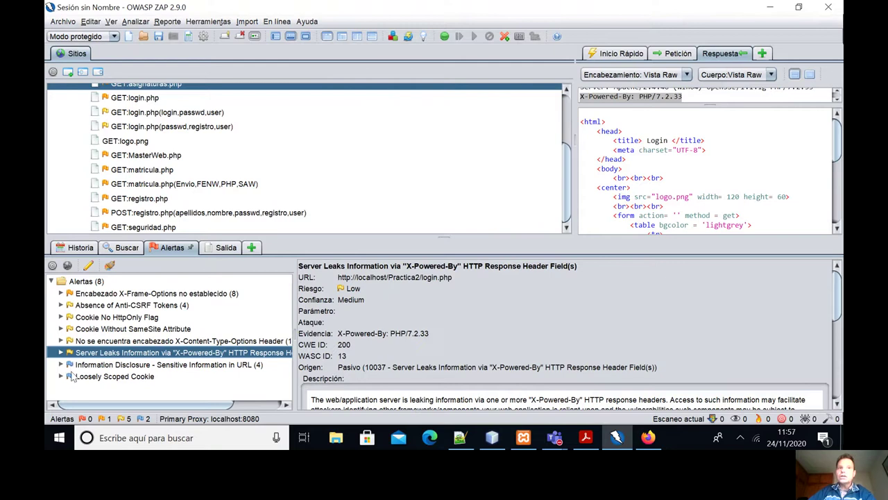
Review the Information Disclosure - Sensitive Information in URL alert (parameter passwd), then close and collapse it.
left_click(105, 366)
double_click(132, 368)
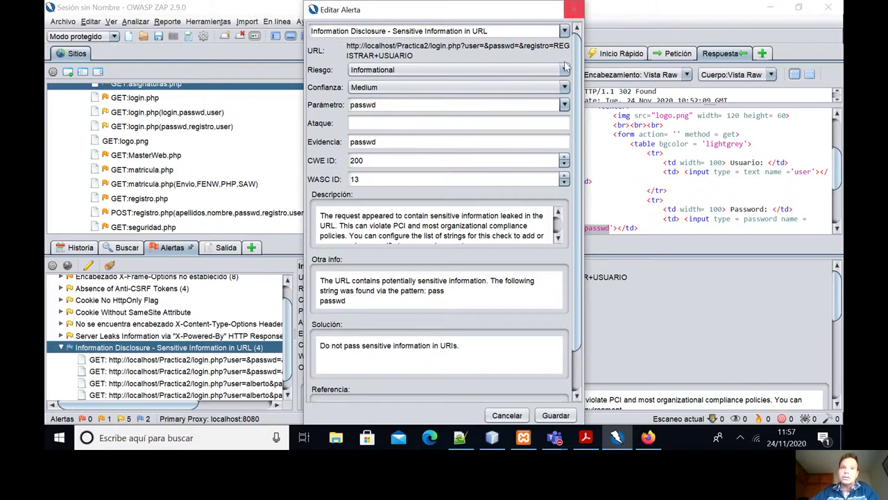
left_click(582, 9)
left_click(66, 347)
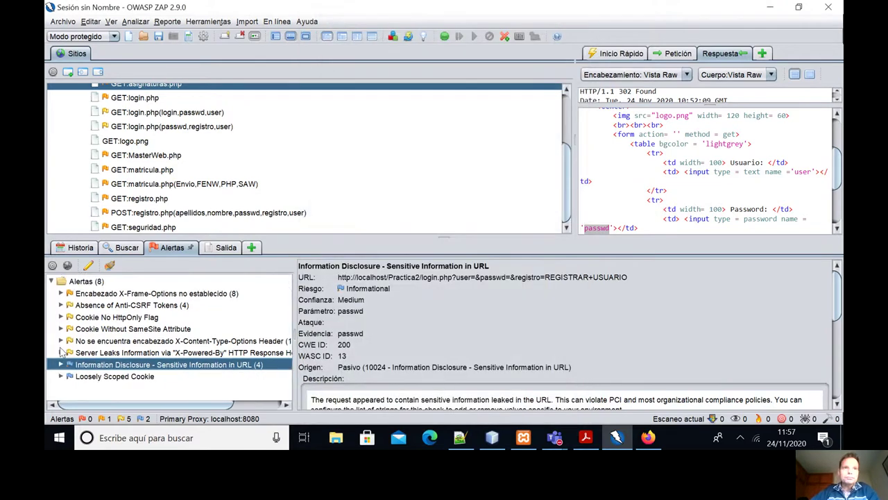
left_click(101, 376)
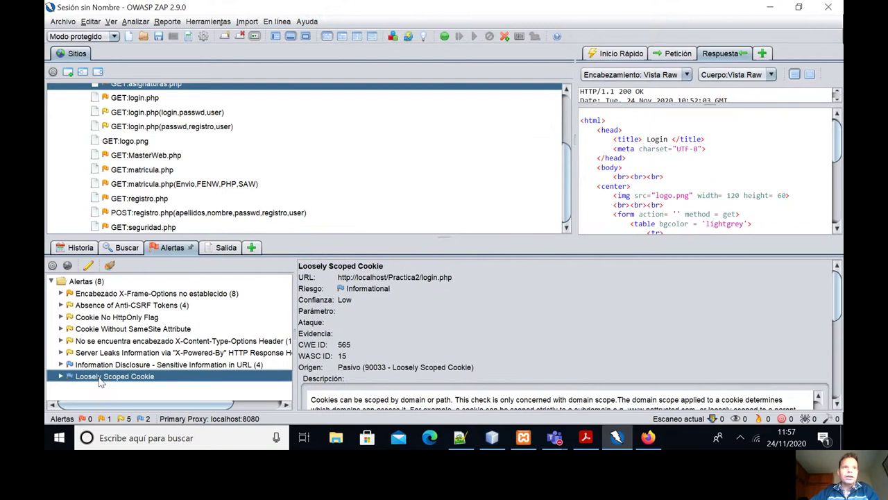
double_click(101, 376)
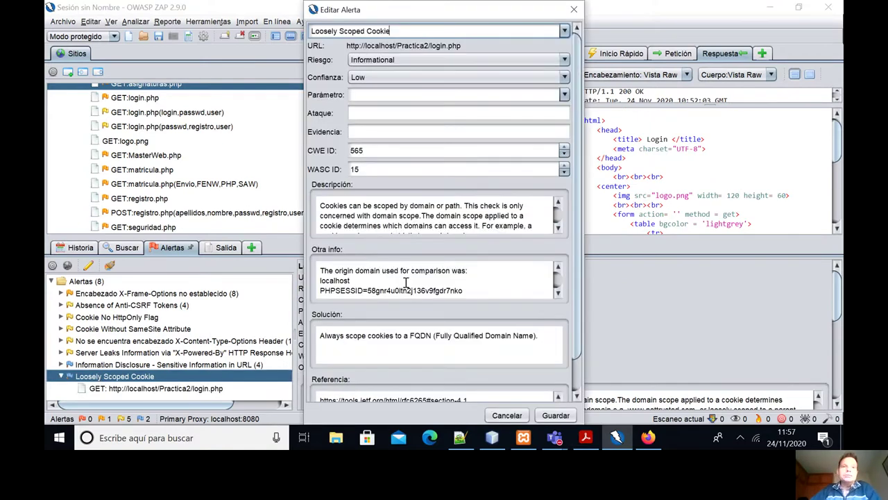
double_click(334, 280)
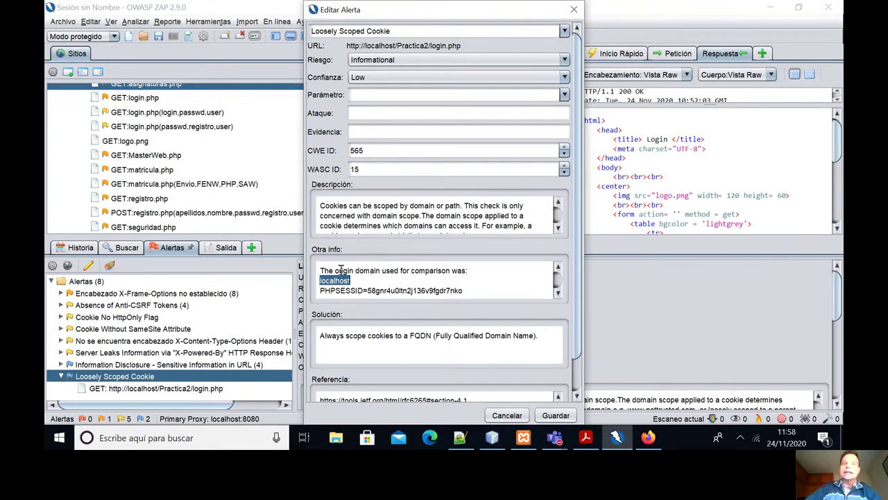
left_click(574, 9)
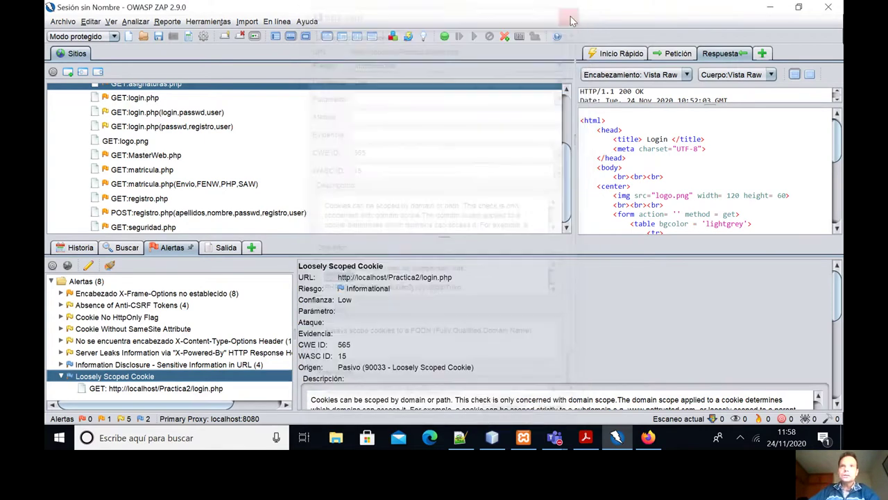
left_click(61, 376)
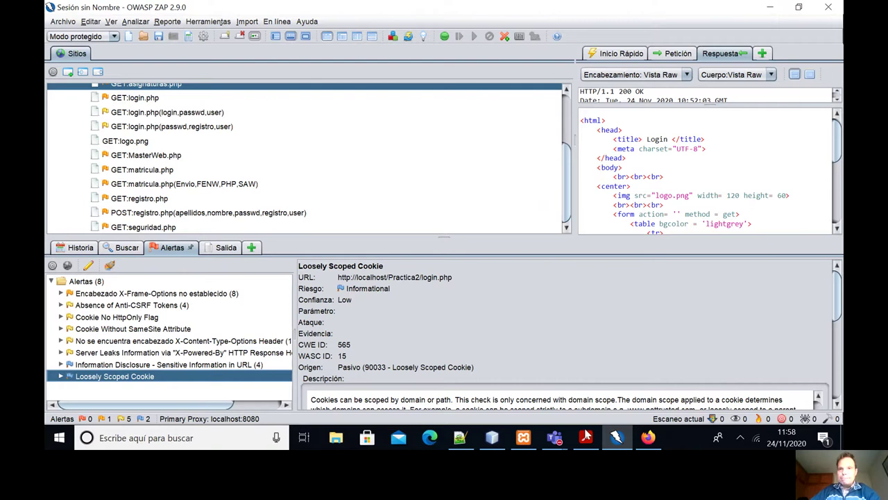
Present the lecture slides full screen, stop on the web crawler slide, then return to ZAP.
left_click(586, 439)
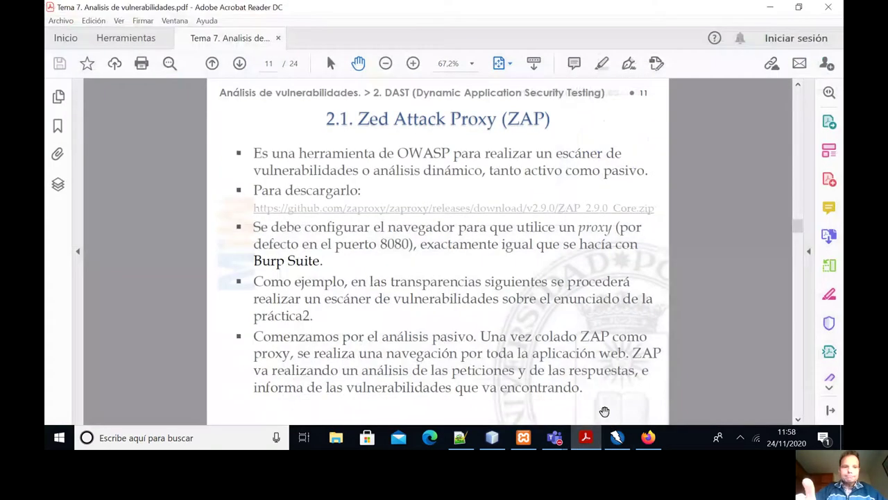
key("ctrl+l")
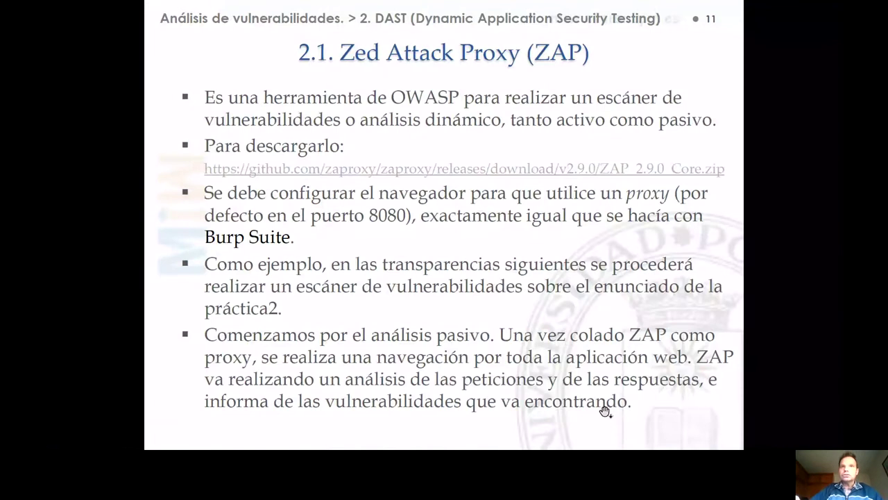
left_click(605, 412)
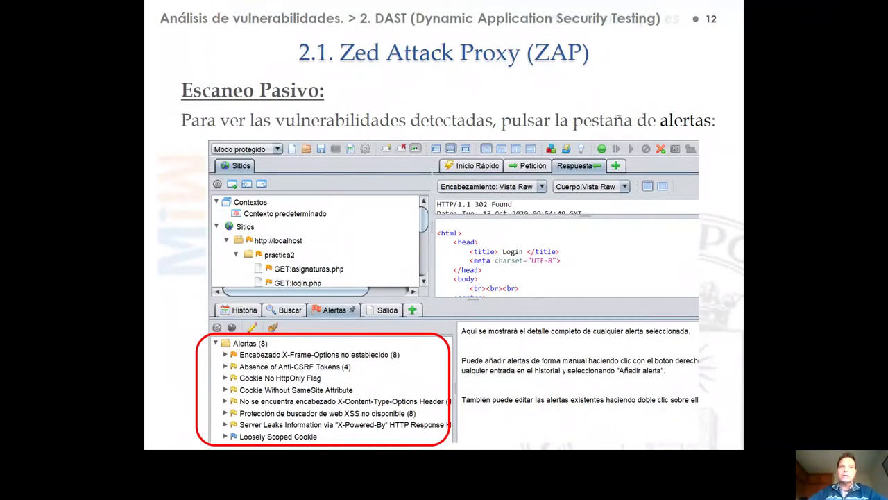
left_click(328, 391)
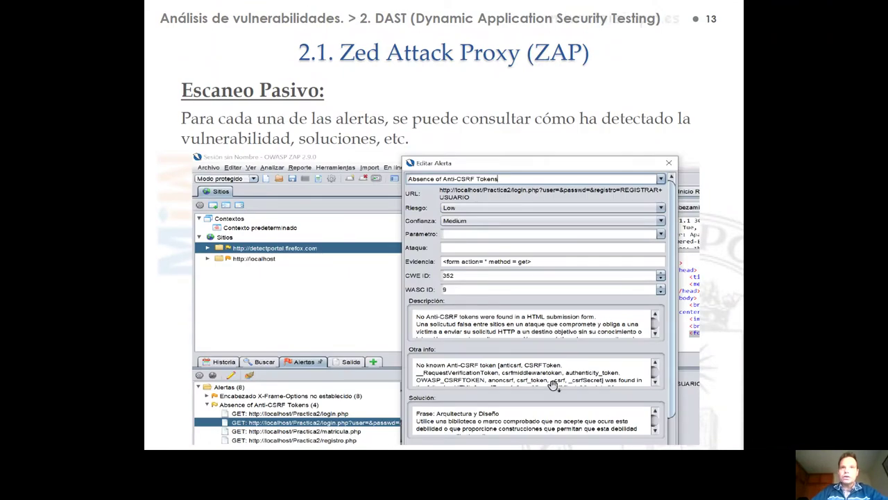
left_click(546, 243)
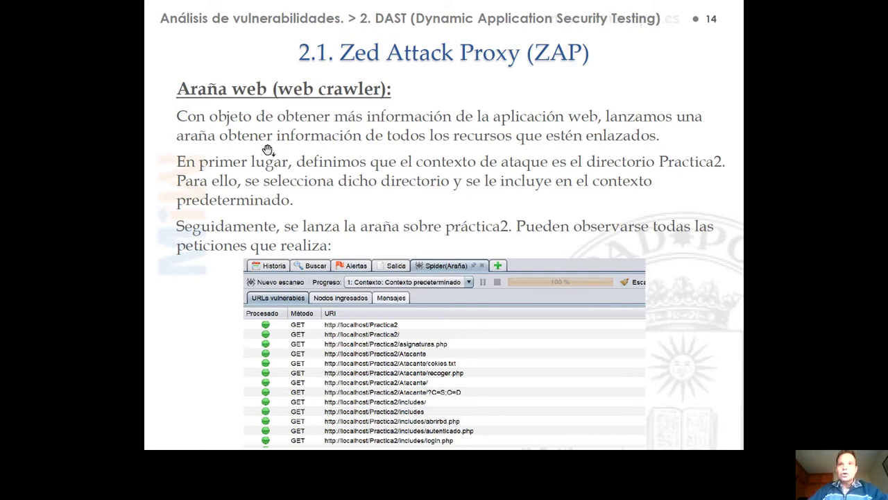
left_click(286, 159)
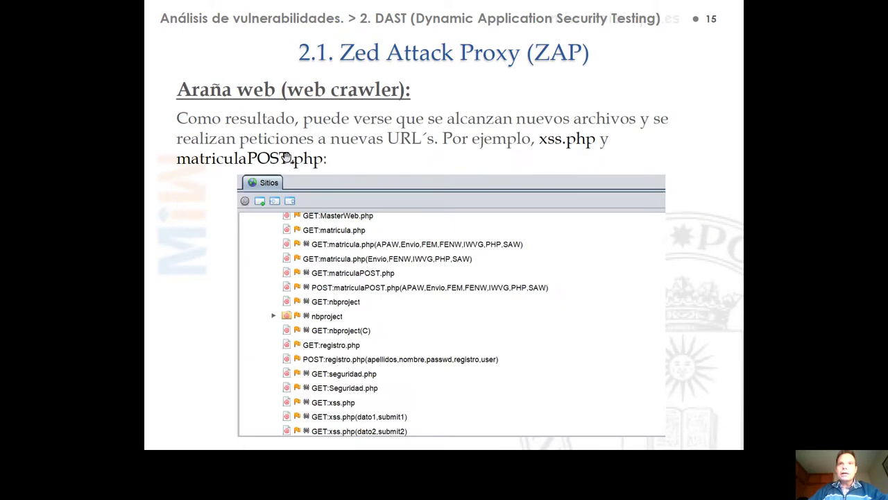
key("Left")
key("Escape")
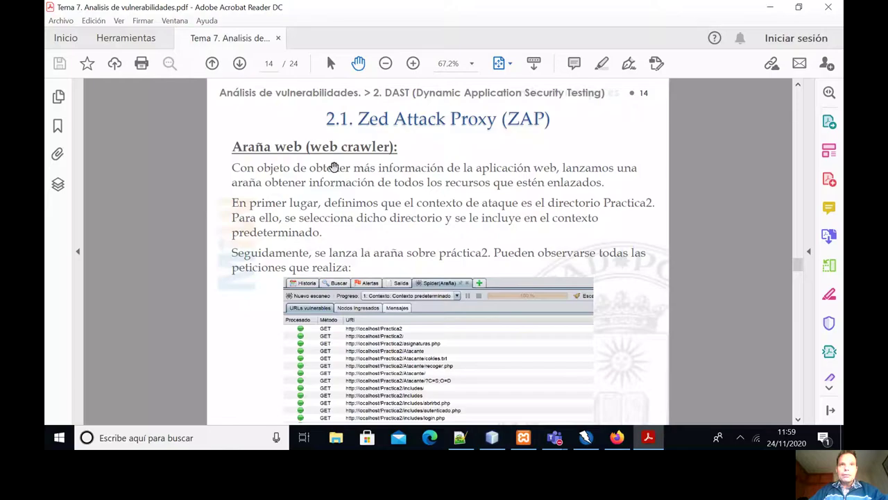
left_click(587, 439)
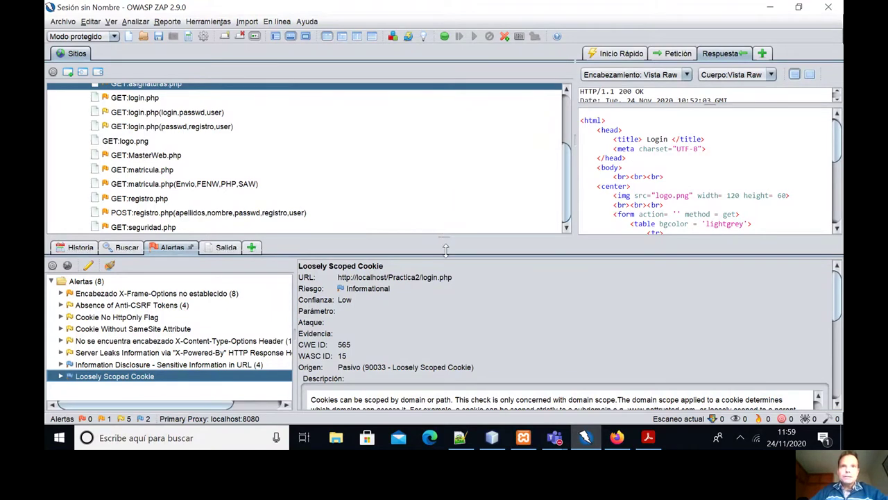
left_click_drag(443, 239, 444, 252)
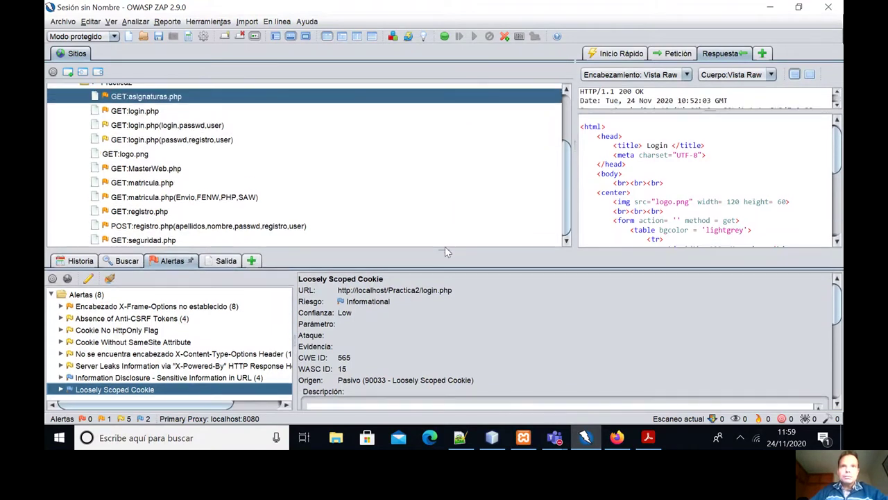
left_click(253, 262)
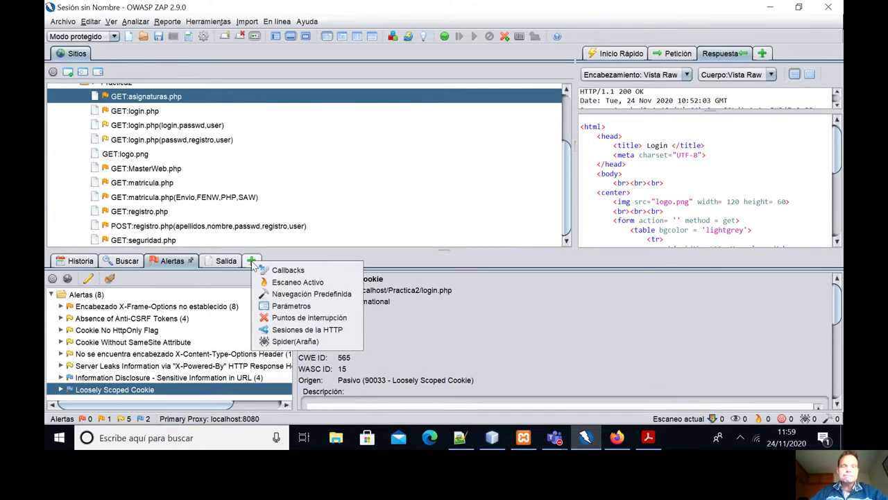
left_click(359, 169)
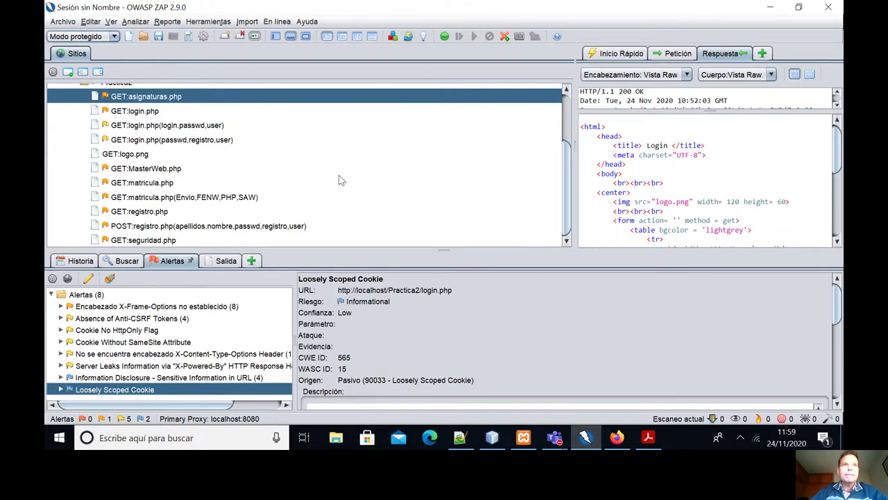
scroll(341, 180, "up", 2)
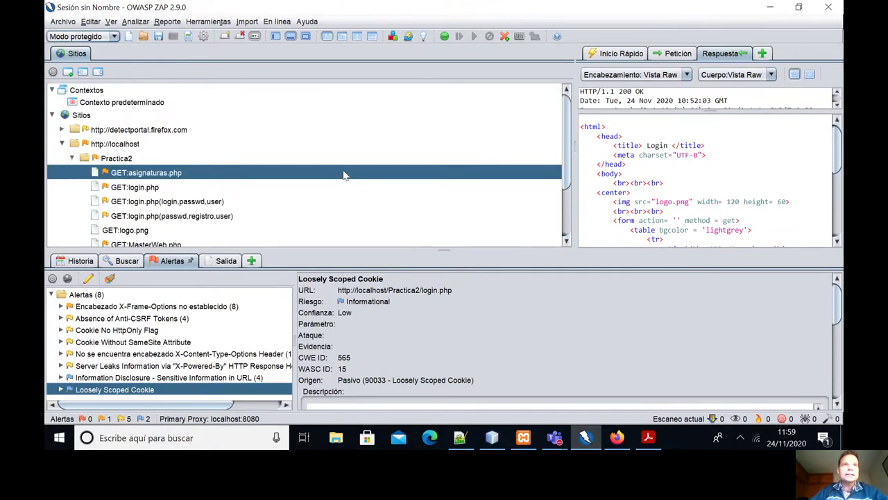
left_click(71, 159)
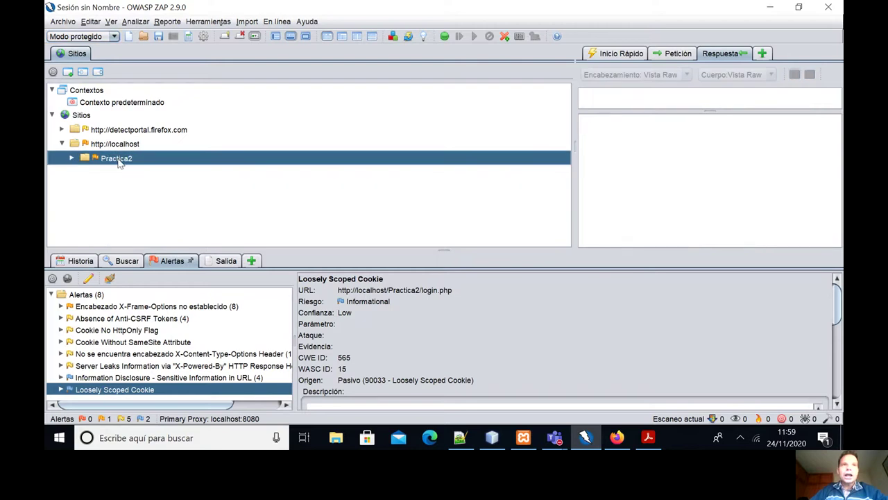
right_click(118, 161)
mouse_move(194, 183)
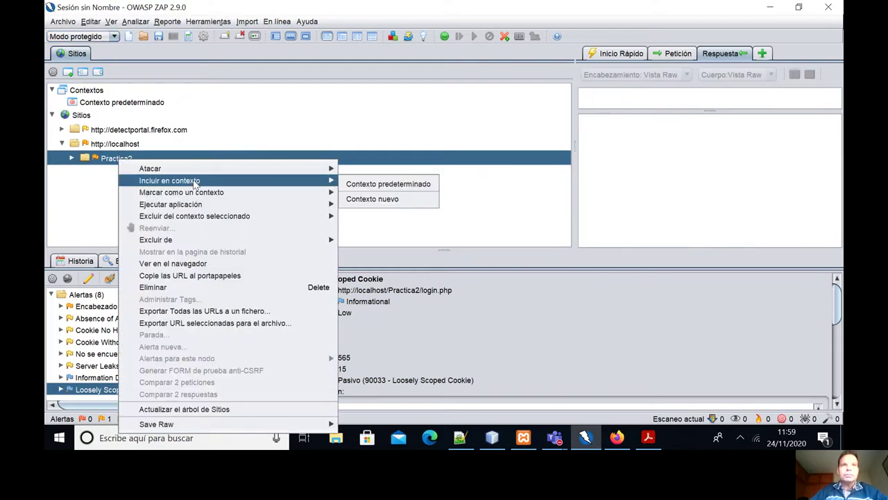
left_click(377, 184)
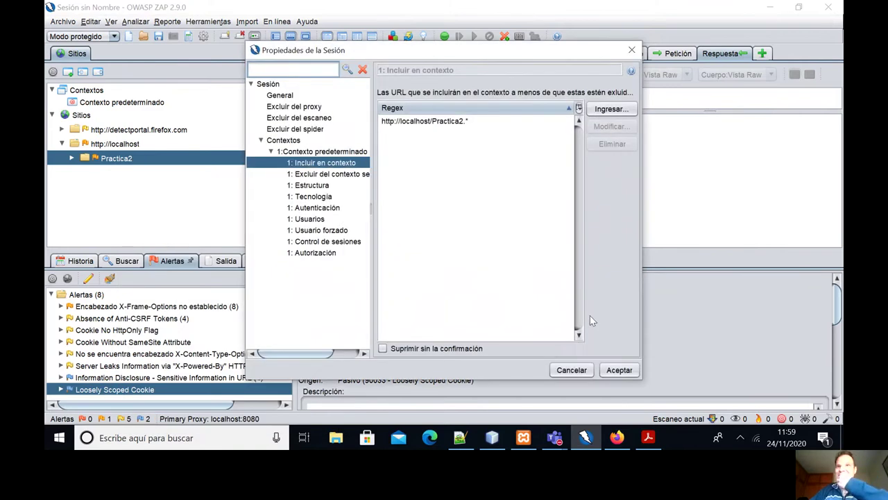
left_click(615, 370)
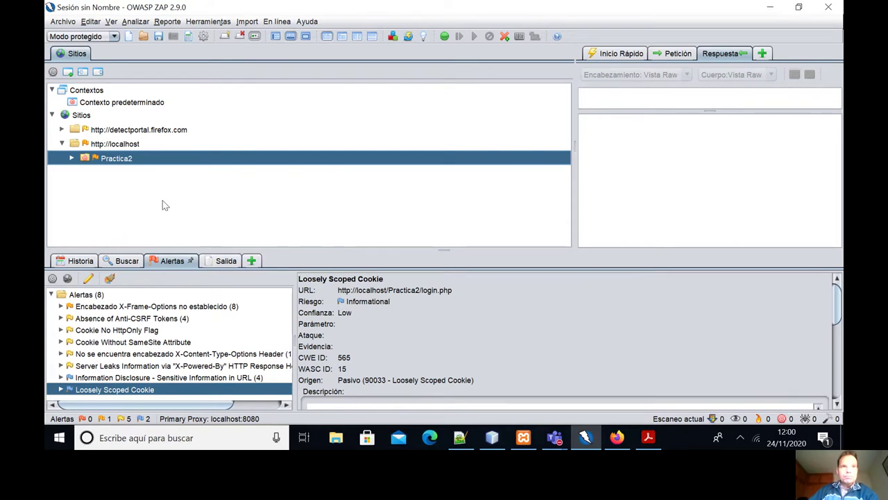
right_click(137, 162)
mouse_move(209, 169)
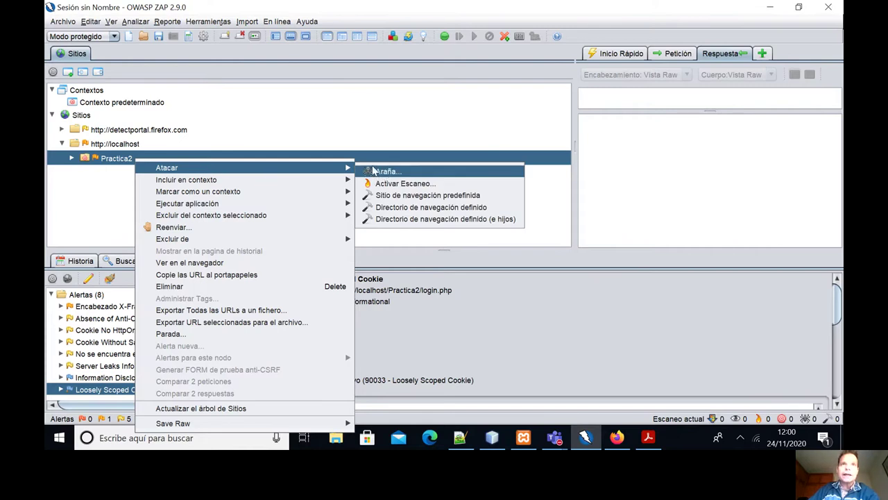
left_click(626, 218)
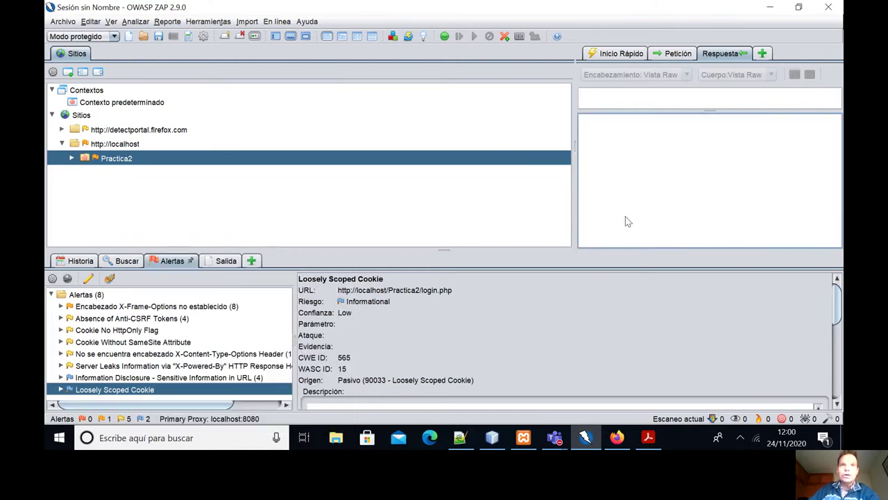
left_click(252, 261)
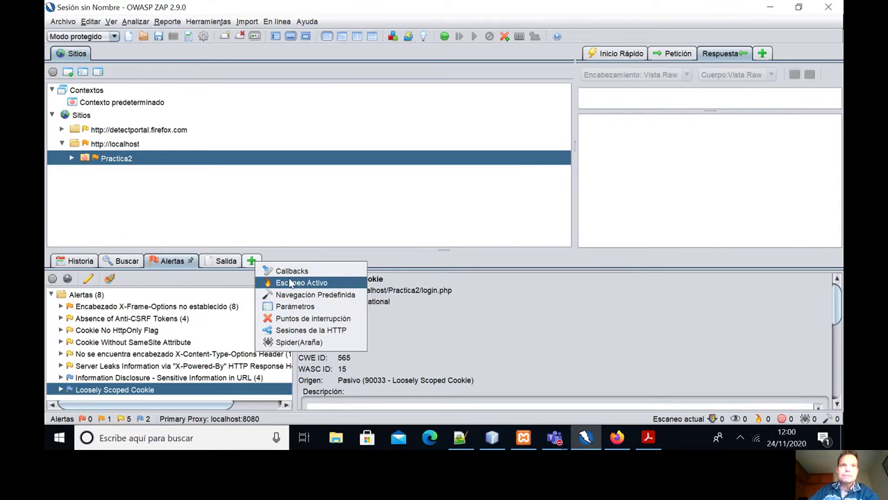
left_click(295, 342)
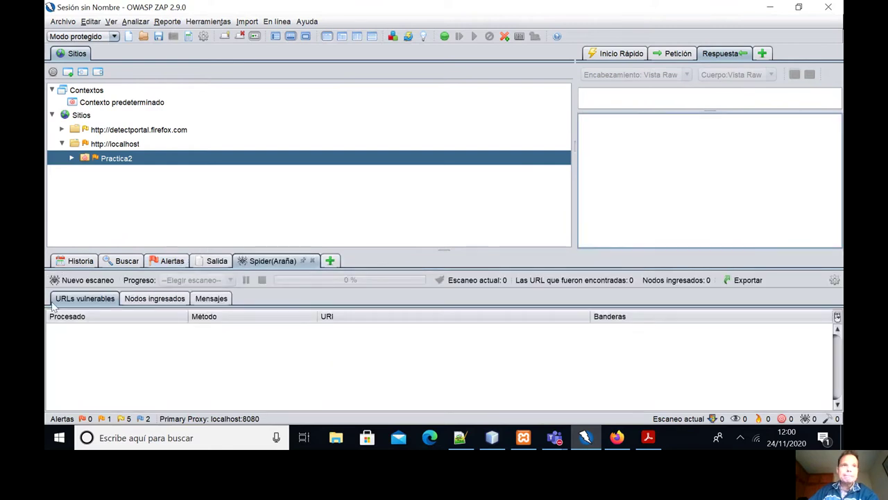
left_click(86, 279)
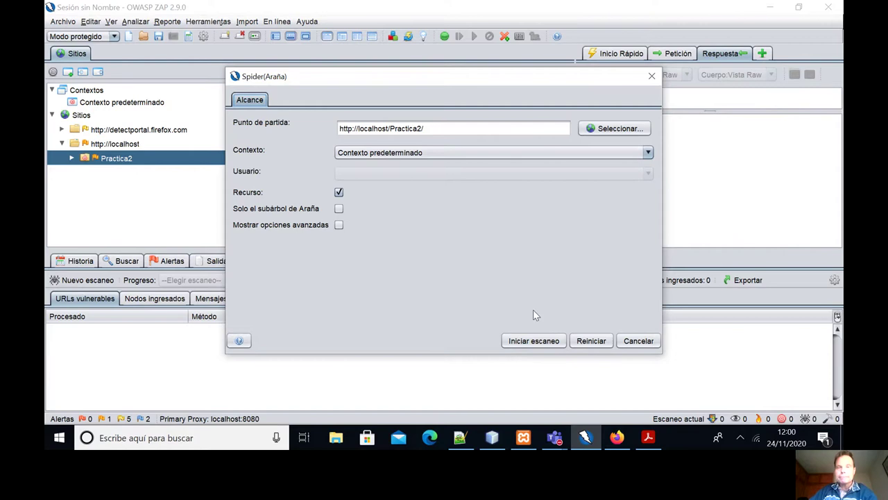
left_click(532, 341)
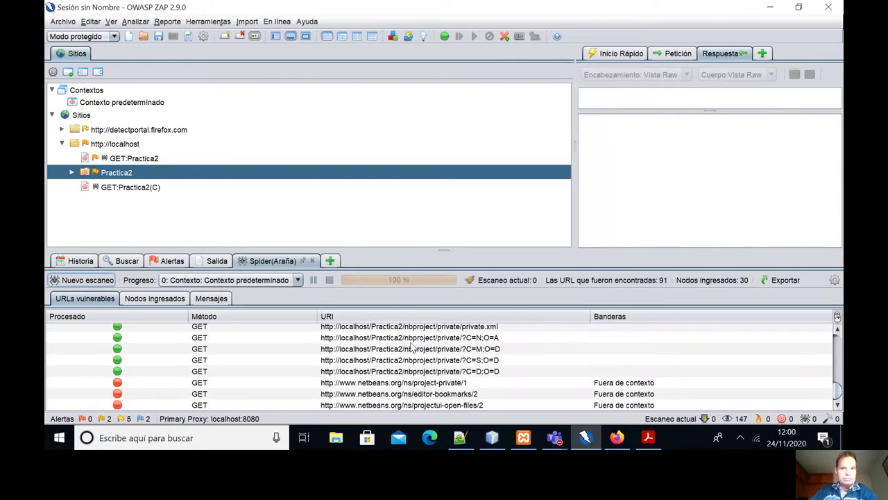
Select an nbproject URL in the spider results, then browse the discovered Practica2 nodes in Sites.
left_click(458, 359)
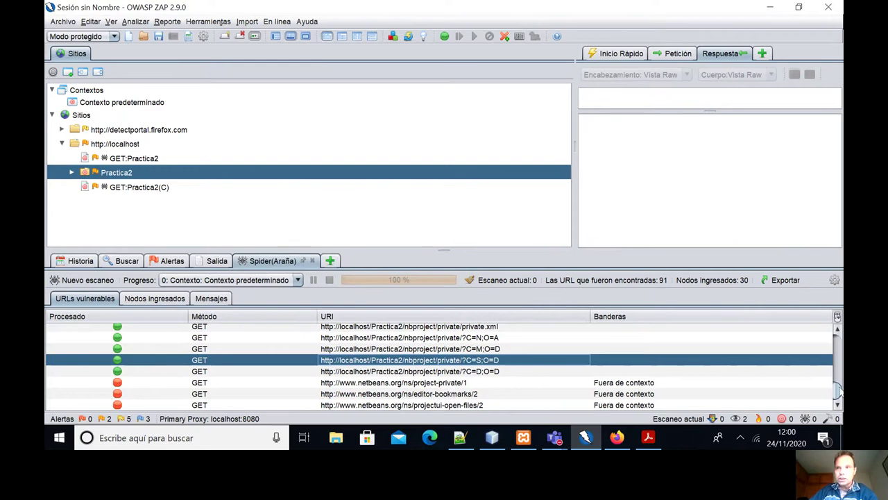
mouse_move(837, 390)
left_mouse_down()
mouse_move(836, 330)
mouse_move(836, 382)
mouse_move(836, 373)
left_mouse_up()
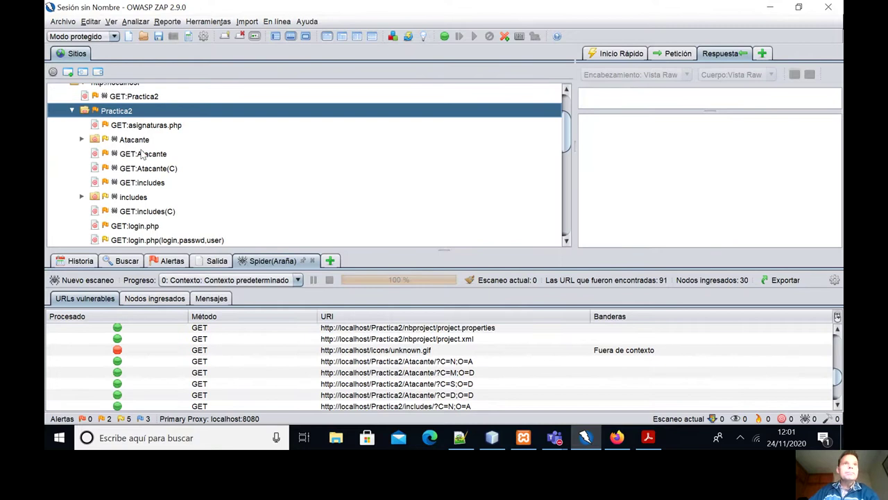
scroll(141, 158, "down", 3)
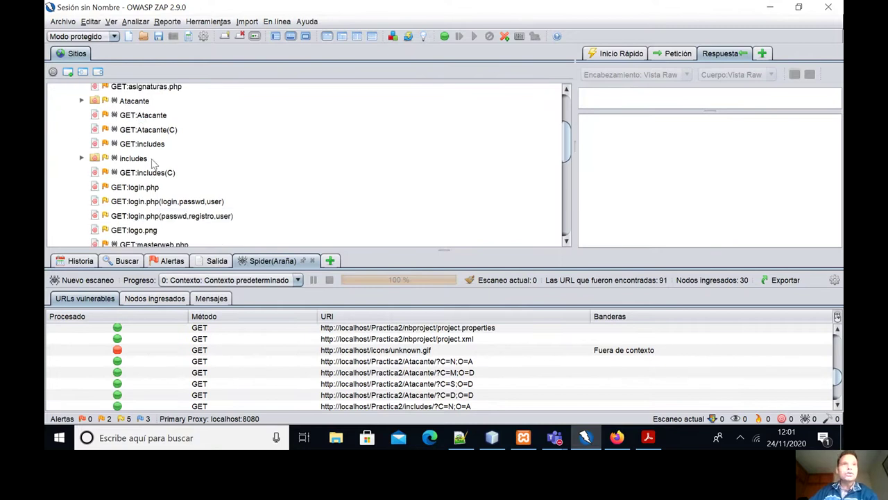
scroll(137, 179, "up", 5)
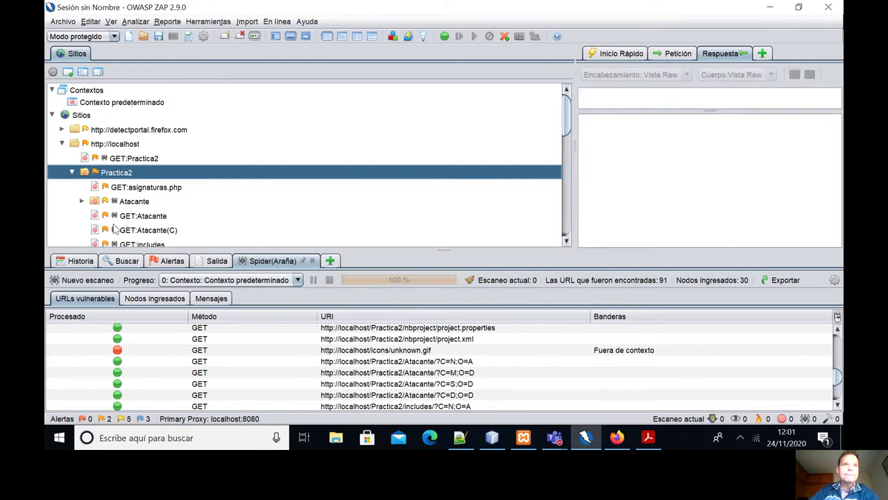
scroll(117, 223, "down", 1)
scroll(122, 203, "down", 1)
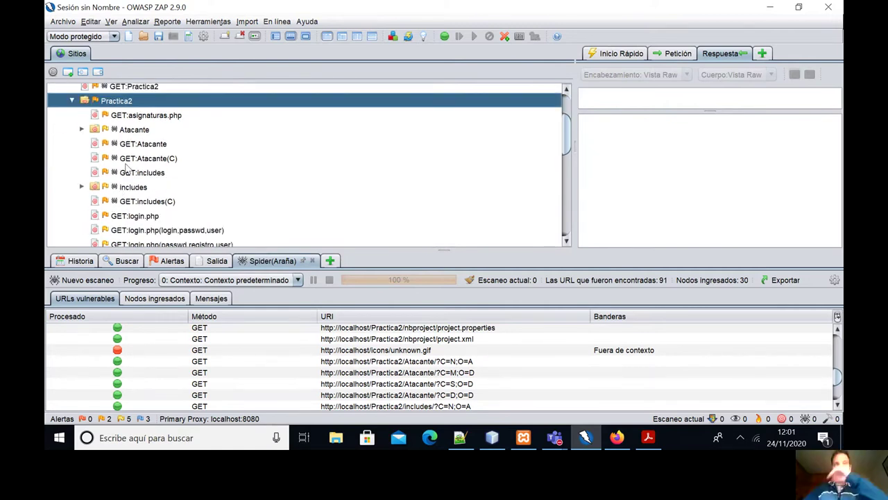
scroll(127, 167, "down", 1)
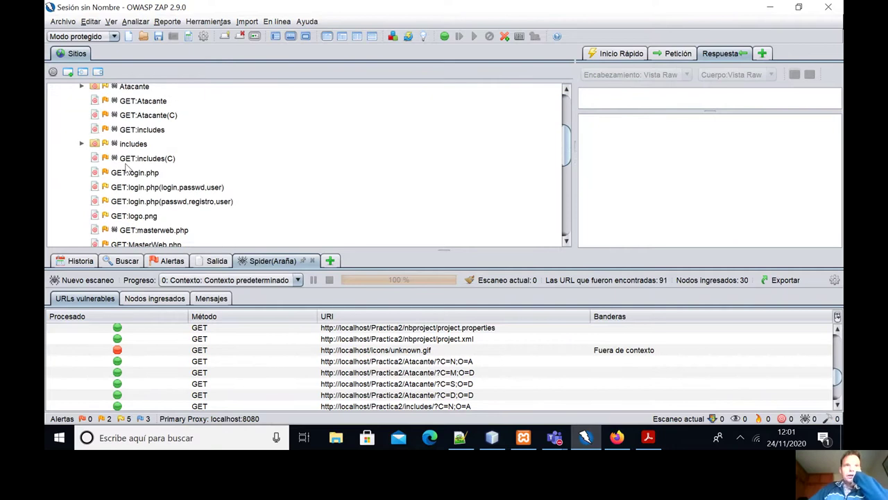
scroll(139, 161, "down", 2)
scroll(156, 156, "down", 1)
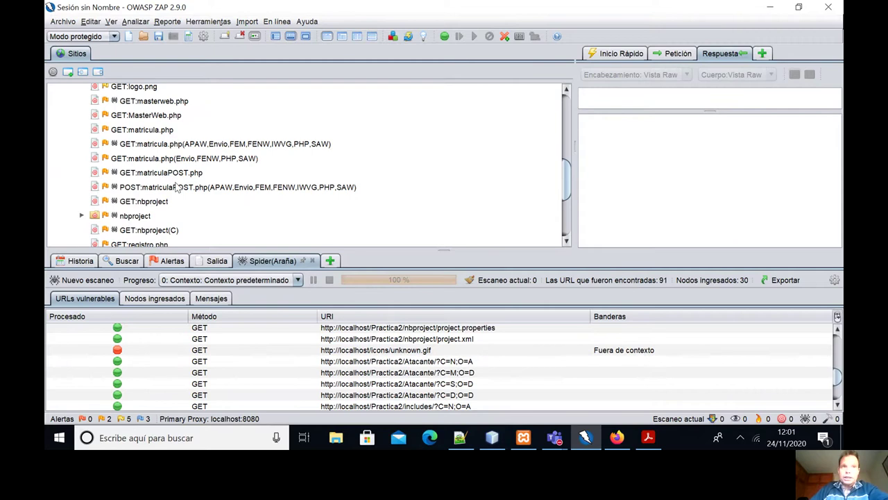
scroll(174, 184, "down", 2)
scroll(176, 186, "down", 1)
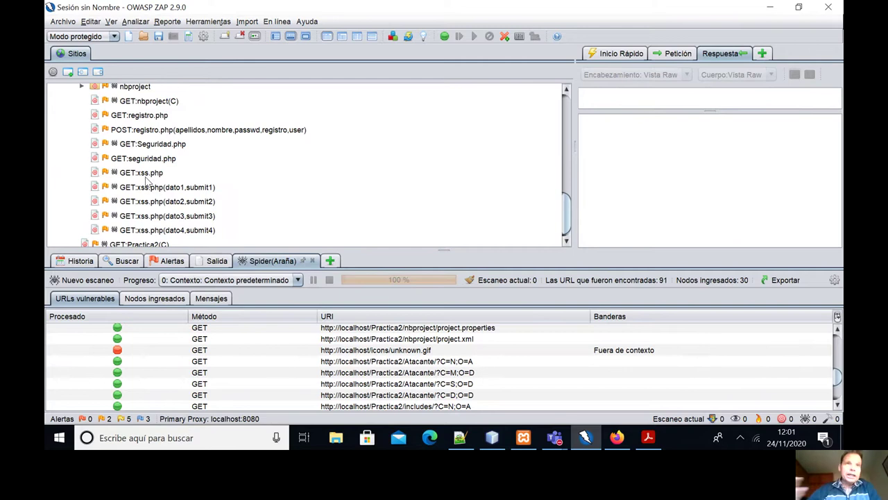
scroll(152, 178, "up", 2)
scroll(152, 177, "up", 1)
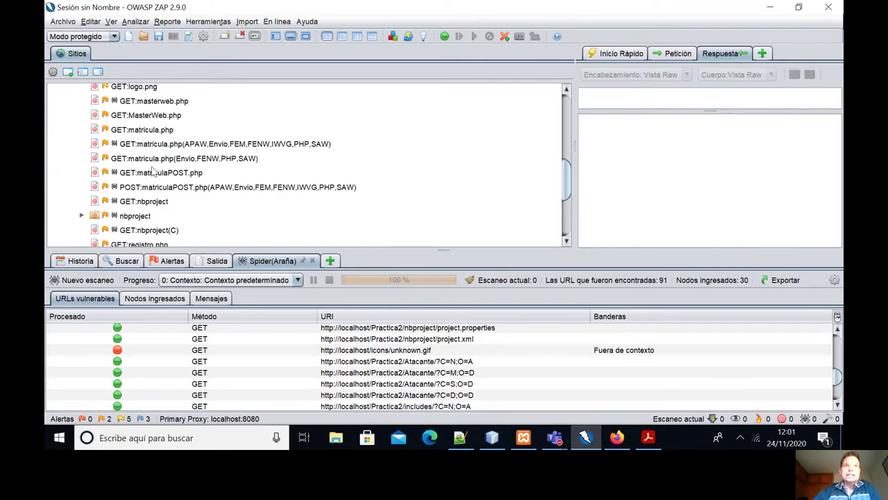
scroll(166, 164, "down", 1)
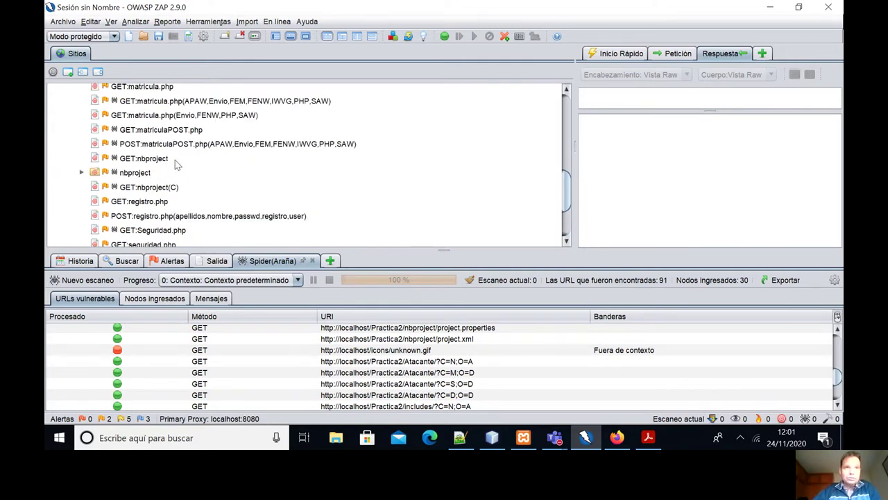
scroll(175, 162, "down", 1)
scroll(176, 160, "down", 1)
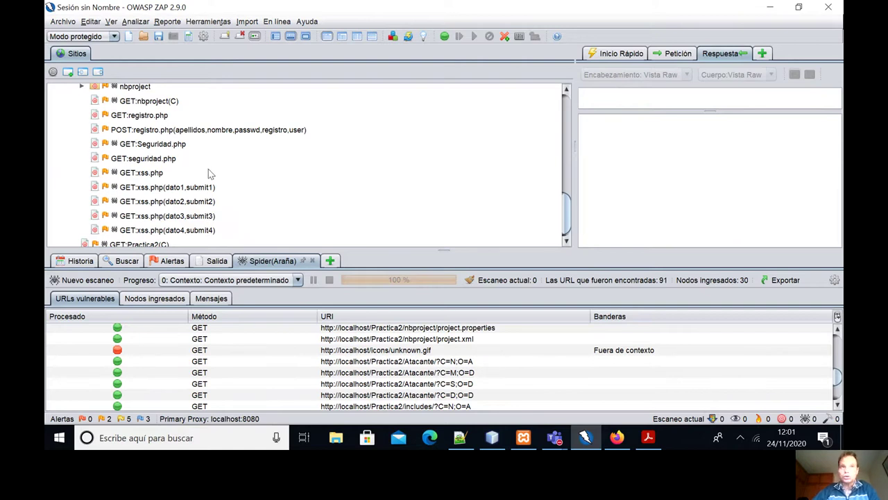
scroll(210, 177, "up", 2)
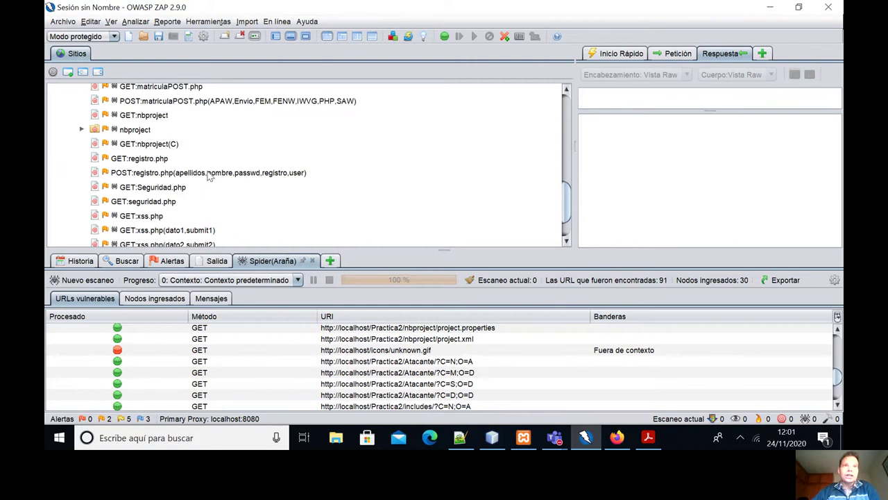
scroll(210, 177, "up", 3)
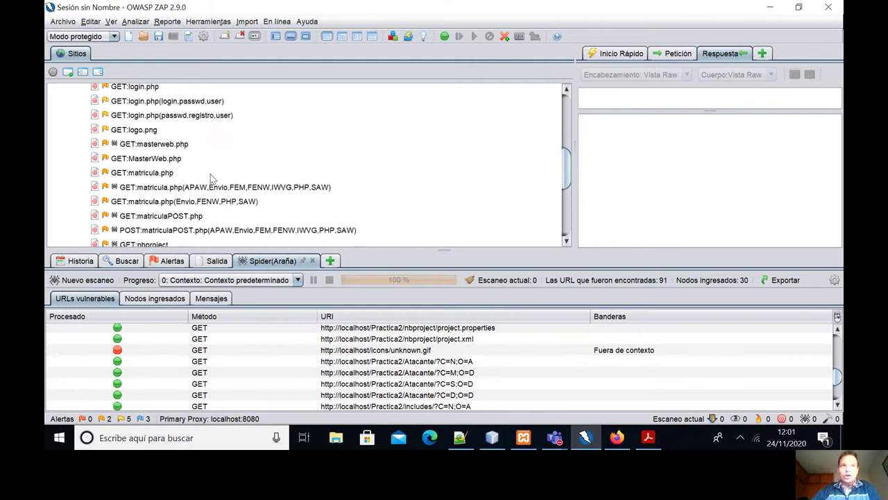
scroll(207, 172, "down", 2)
scroll(205, 172, "down", 3)
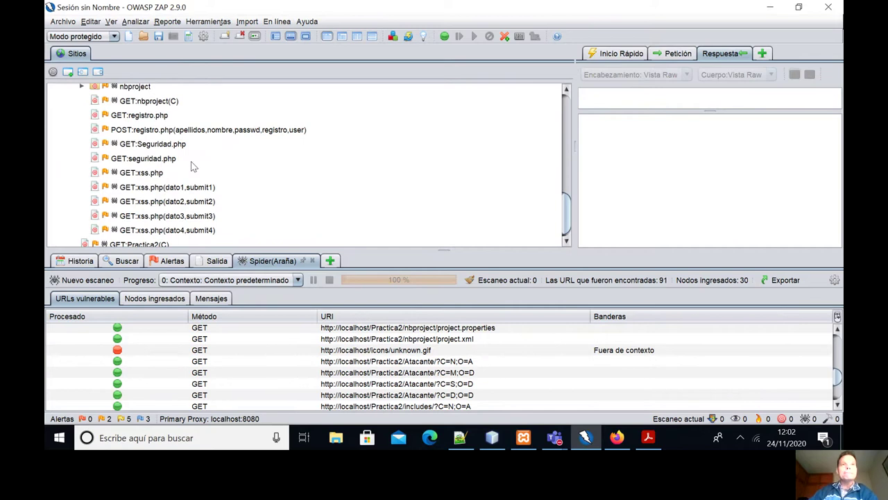
scroll(195, 170, "down", 1)
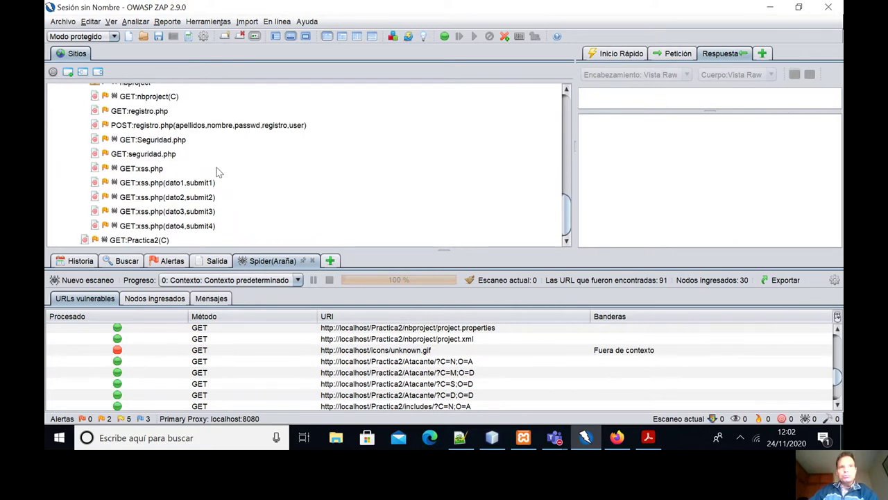
scroll(215, 173, "up", 7)
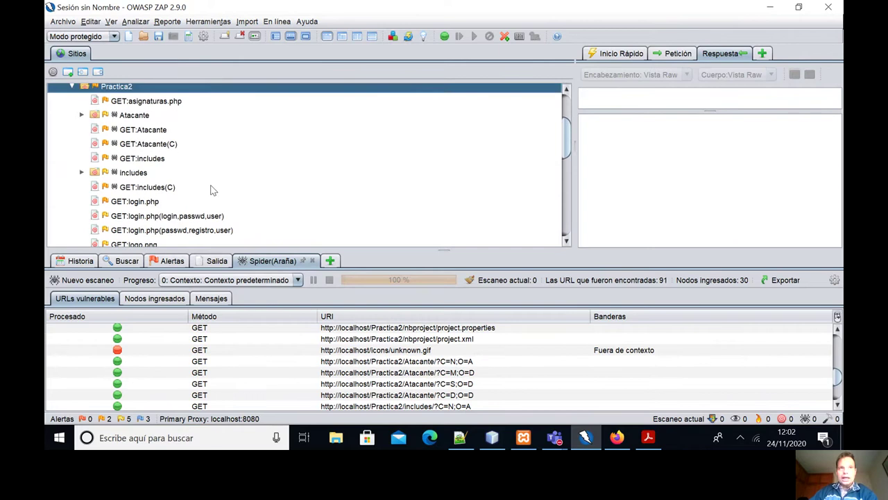
scroll(212, 189, "up", 2)
scroll(216, 180, "down", 3)
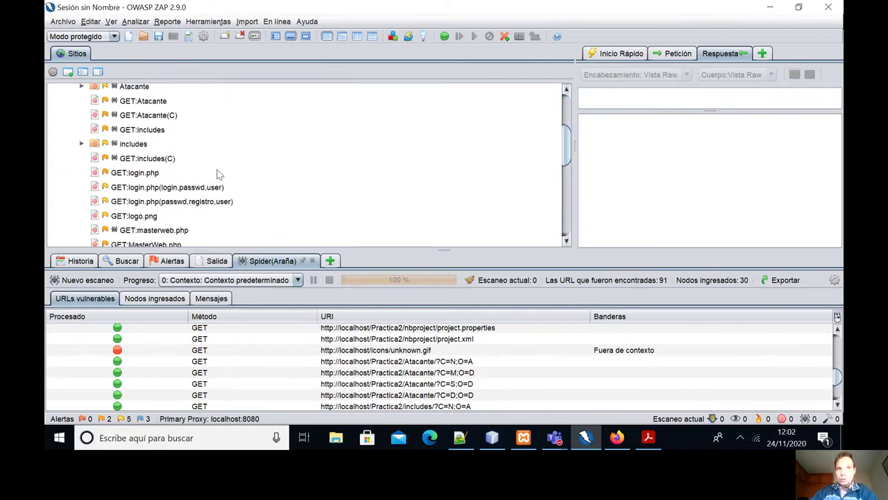
scroll(216, 173, "down", 3)
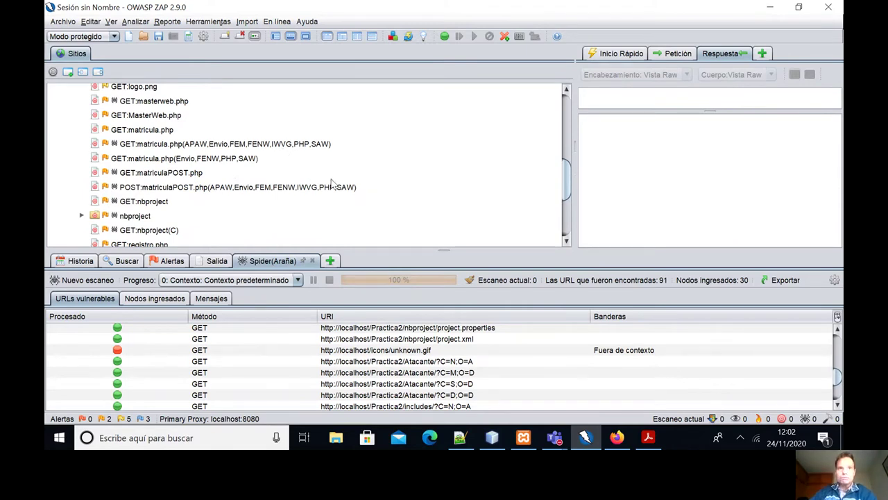
Add an Escaneo Activo panel to the bottom area beside the Spider results.
left_click(330, 262)
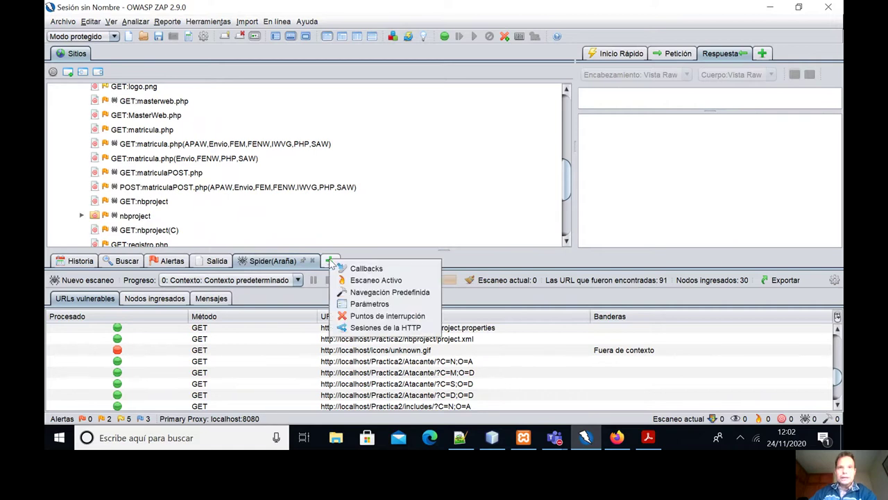
left_click(376, 281)
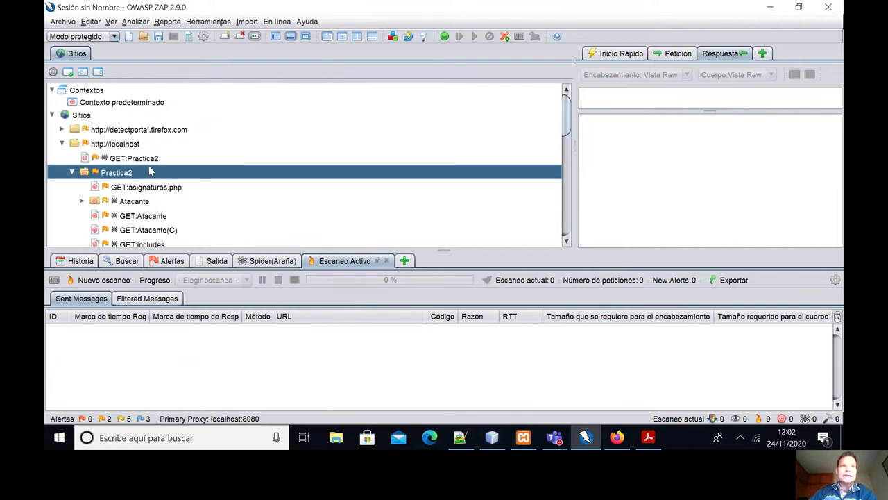
right_click(150, 174)
mouse_move(225, 185)
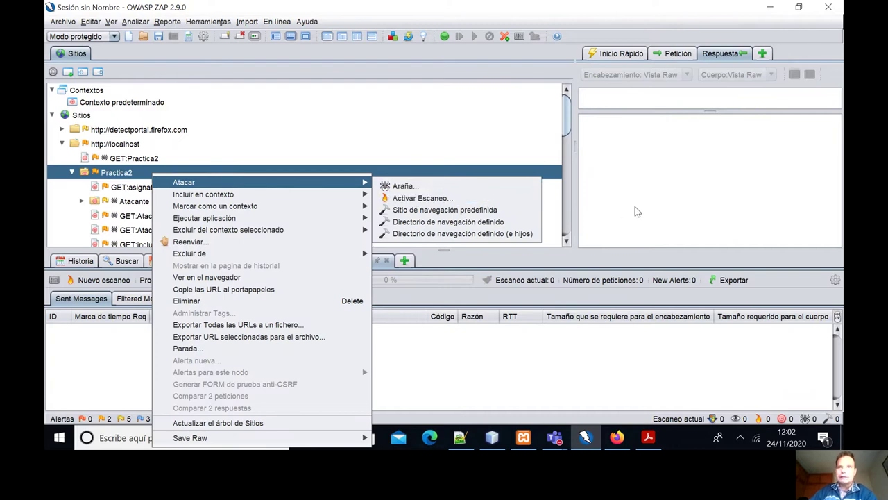
left_click(419, 124)
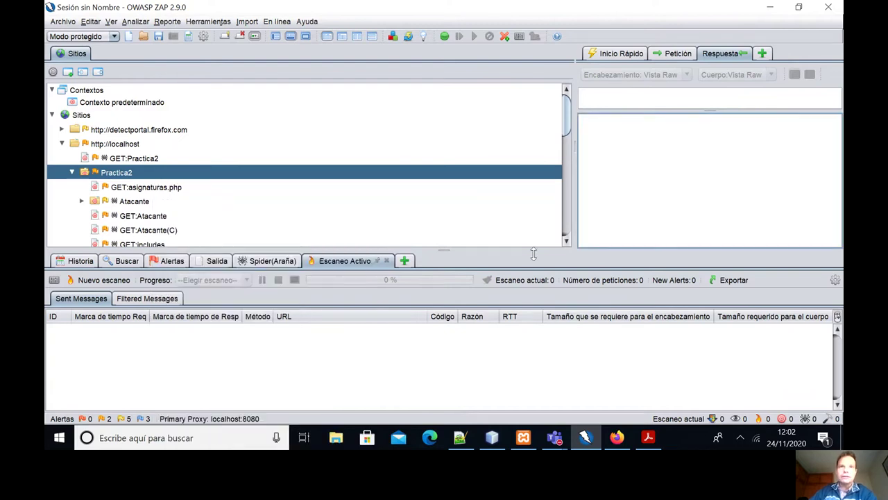
left_click(103, 280)
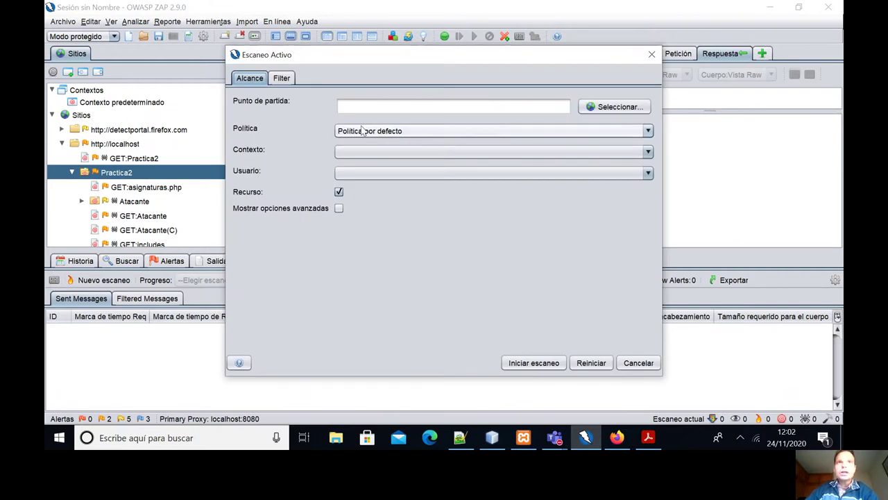
left_click(604, 107)
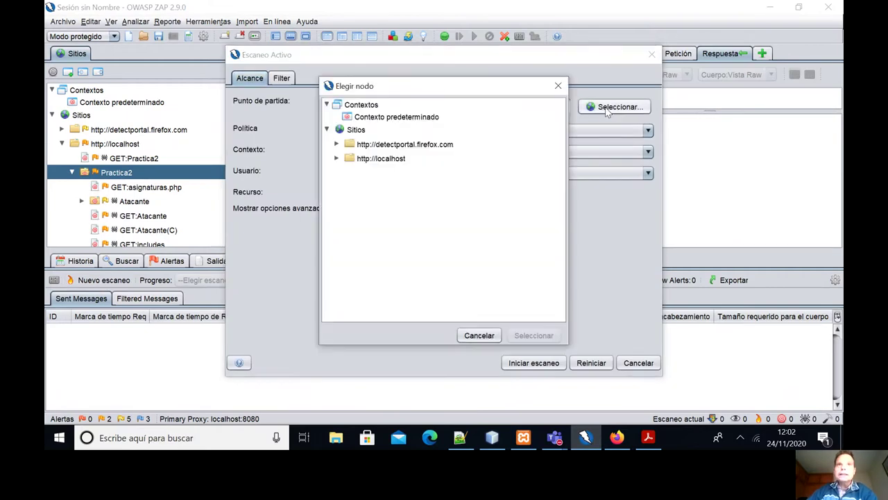
left_click(415, 119)
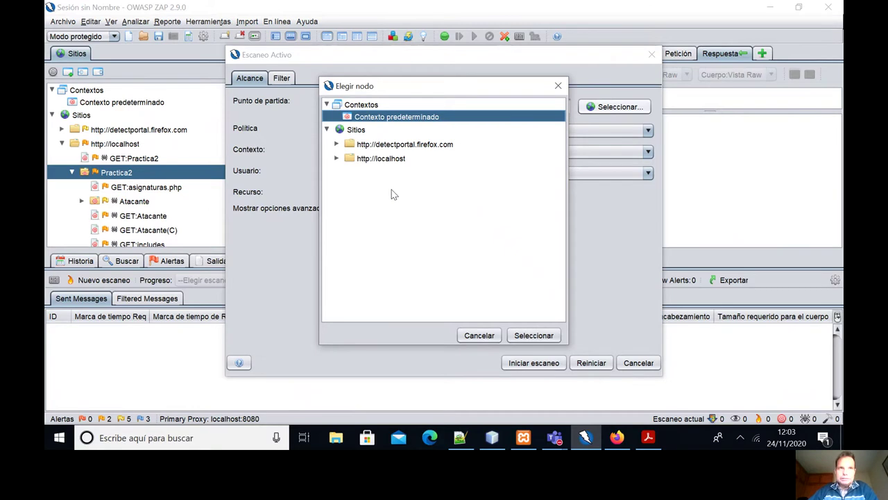
left_click(151, 191)
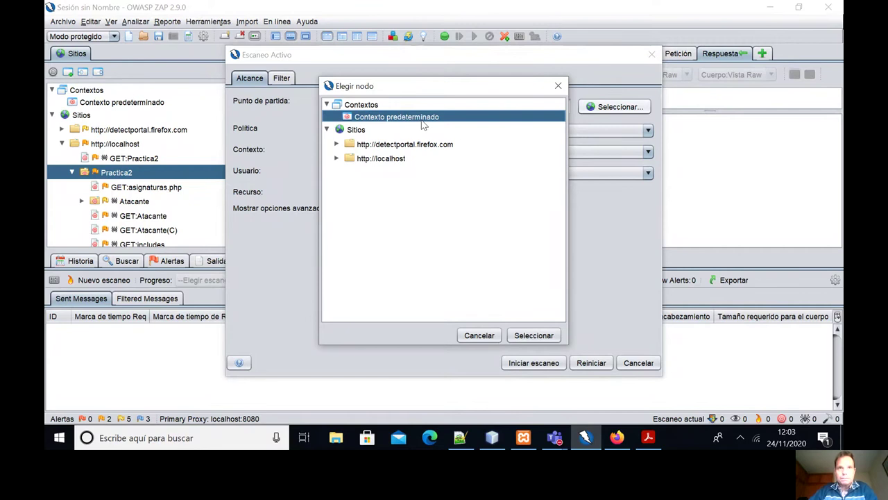
left_click(532, 336)
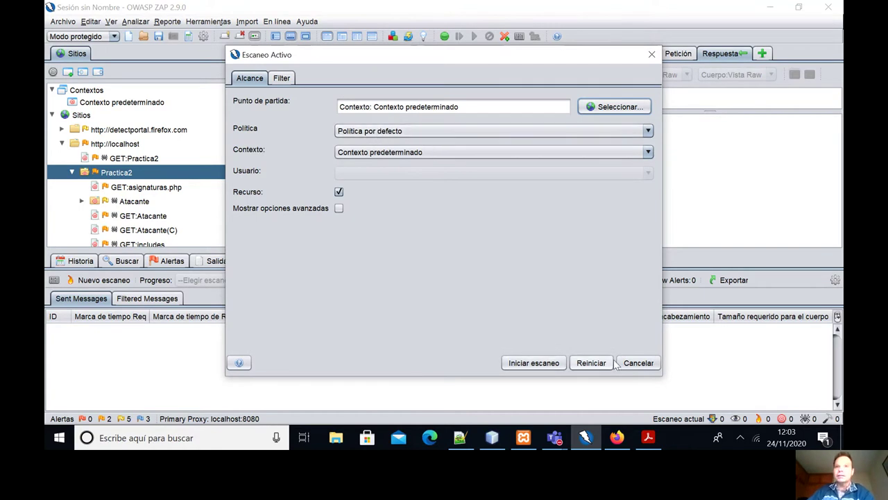
left_click(637, 365)
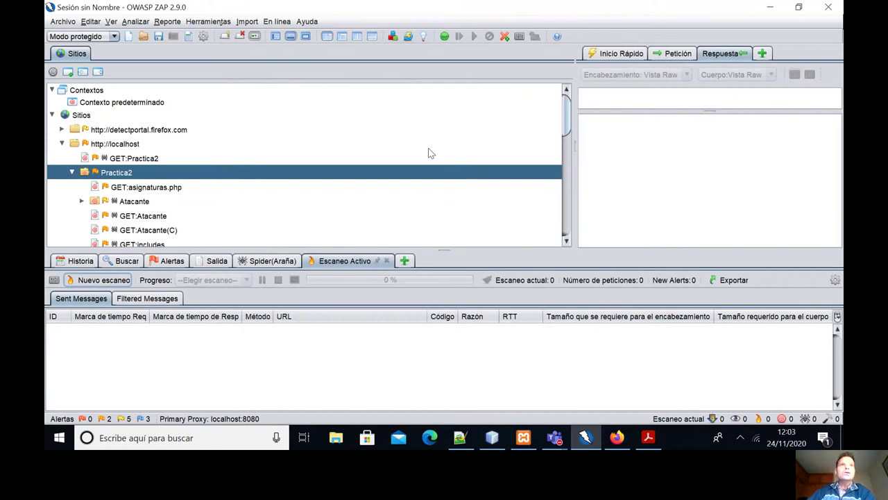
Open the Politica por defecto scan policy for editing via Analizar > Reglas de escaneo.
left_click(134, 22)
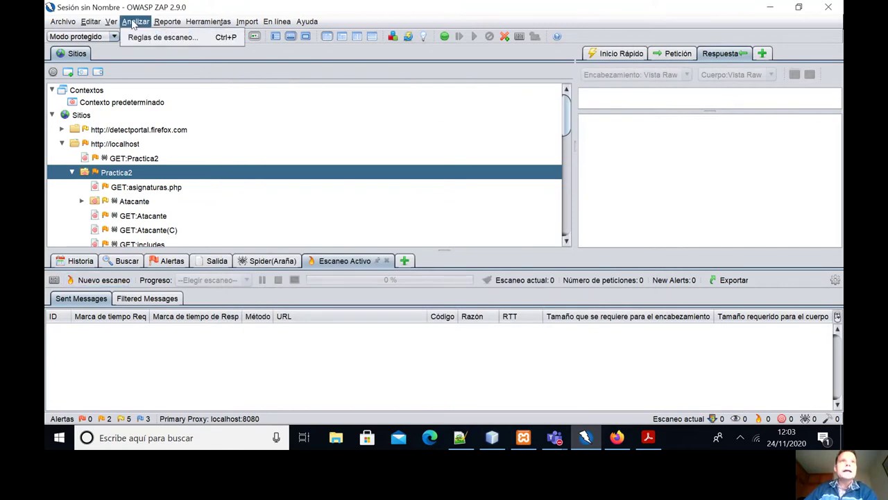
left_click(163, 37)
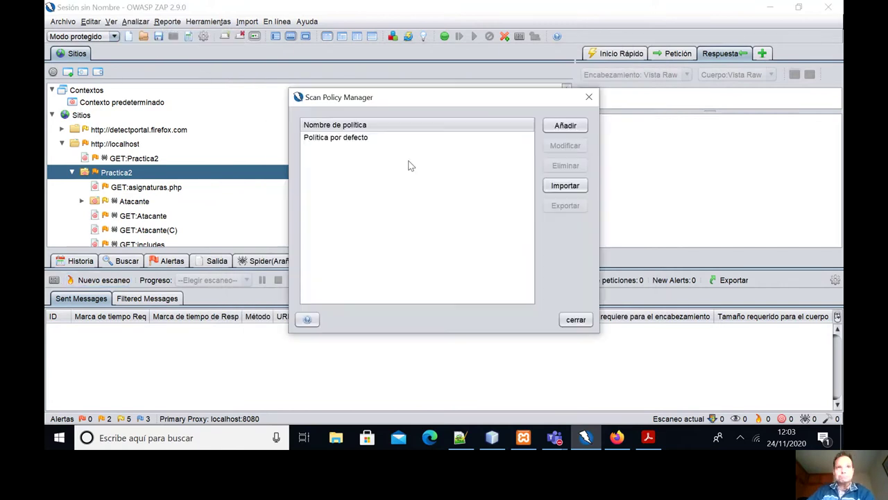
left_click(347, 139)
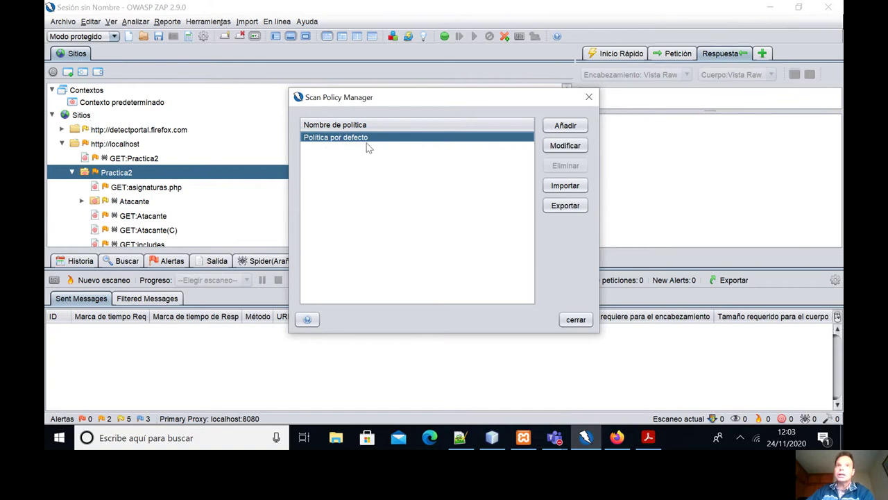
left_click(567, 147)
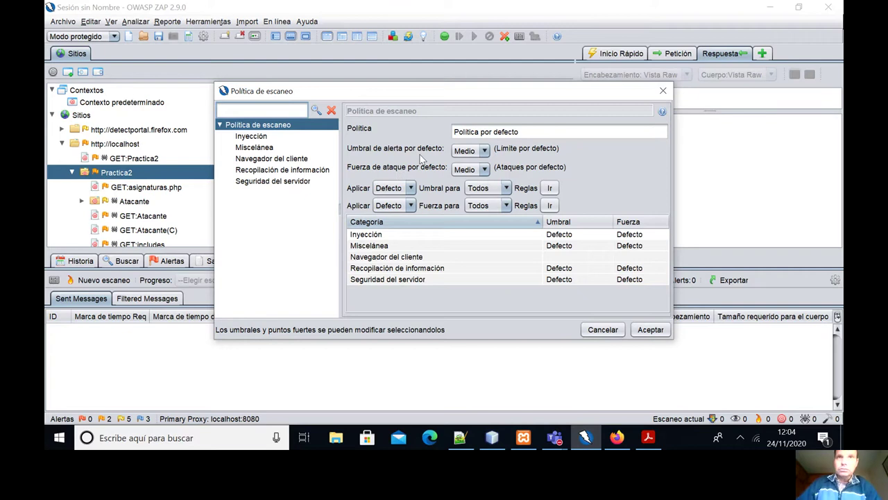
Keep attack strength and alert threshold at Medio and apply both to all rules.
left_click(485, 170)
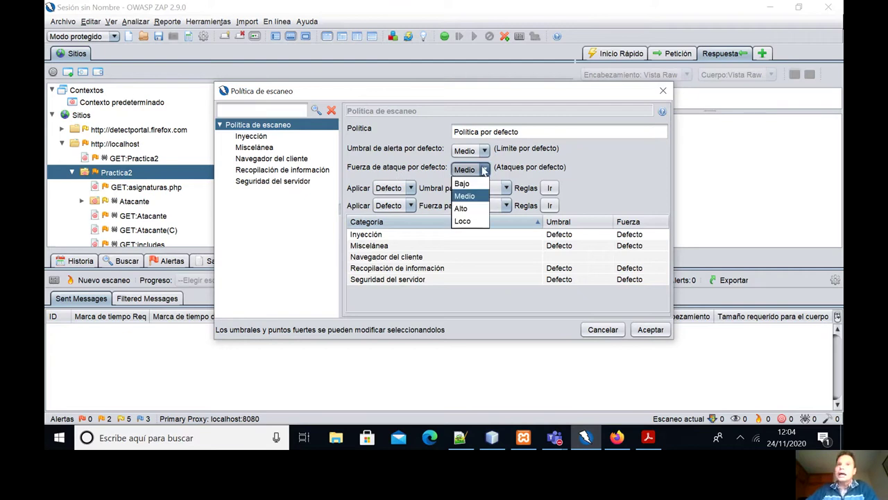
left_click(464, 185)
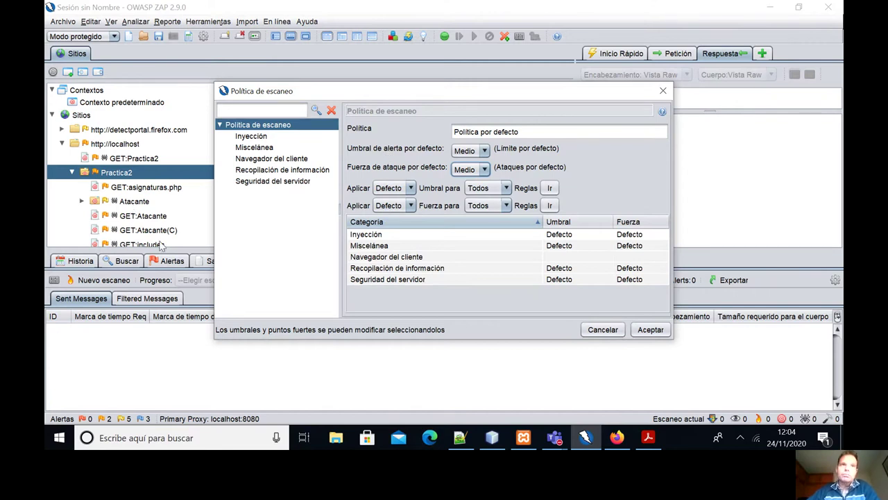
left_click(483, 153)
left_click(476, 169)
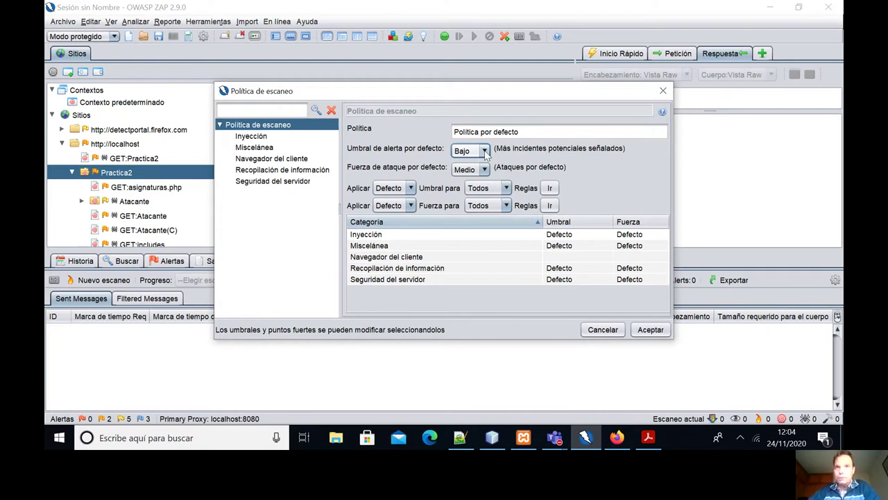
left_click(486, 154)
left_click(472, 178)
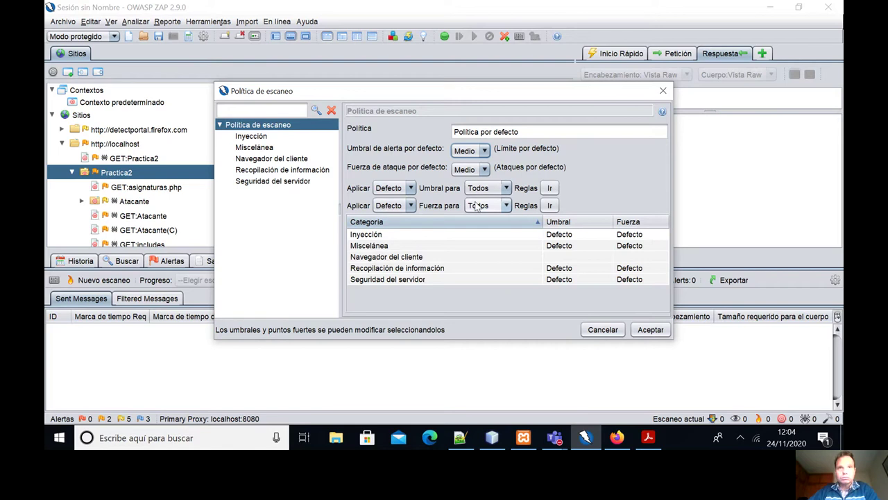
left_click(549, 188)
left_click(550, 206)
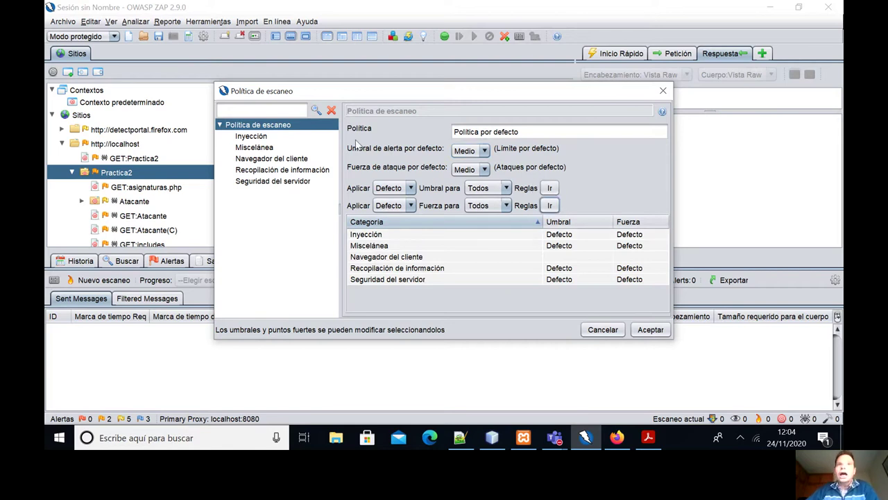
Review the Inyección and Miscelánea tests, including Cross Site Scripting (Persistent), then save the policy.
left_click(251, 137)
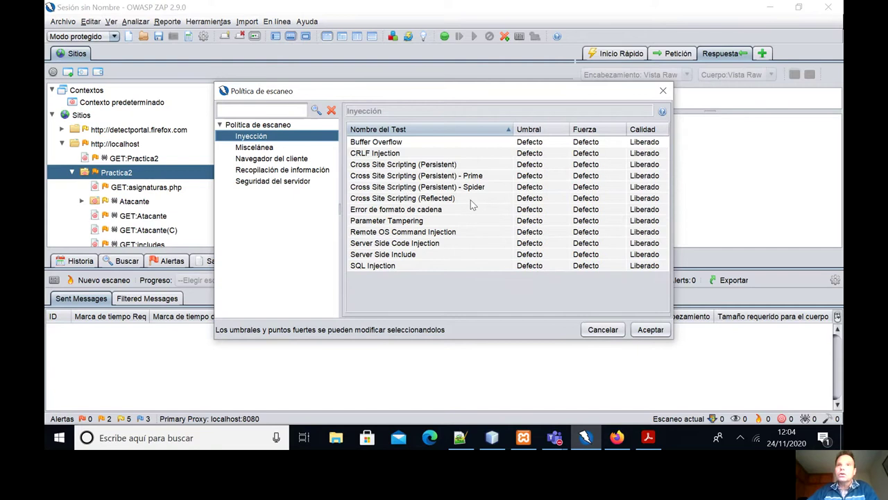
left_click(267, 148)
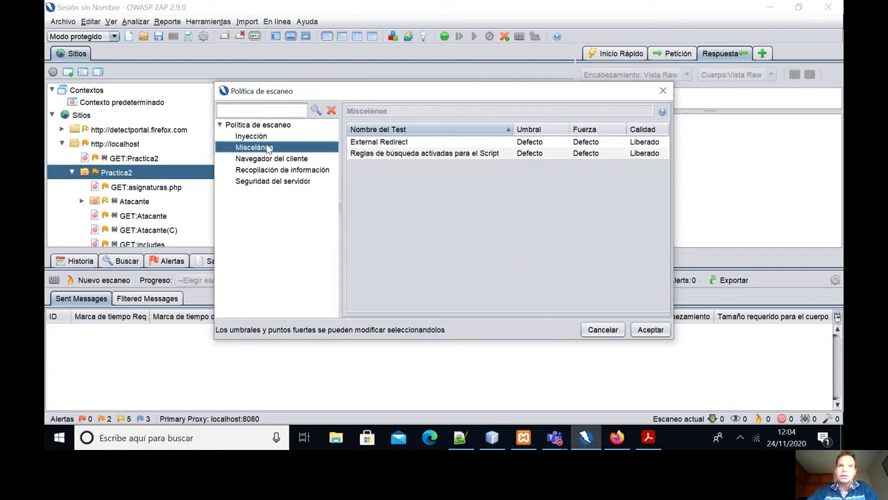
left_click(261, 127)
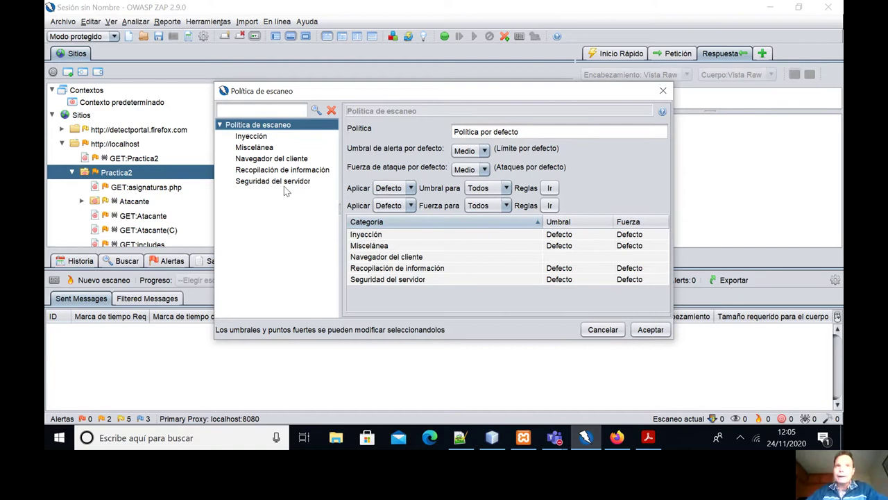
left_click(264, 139)
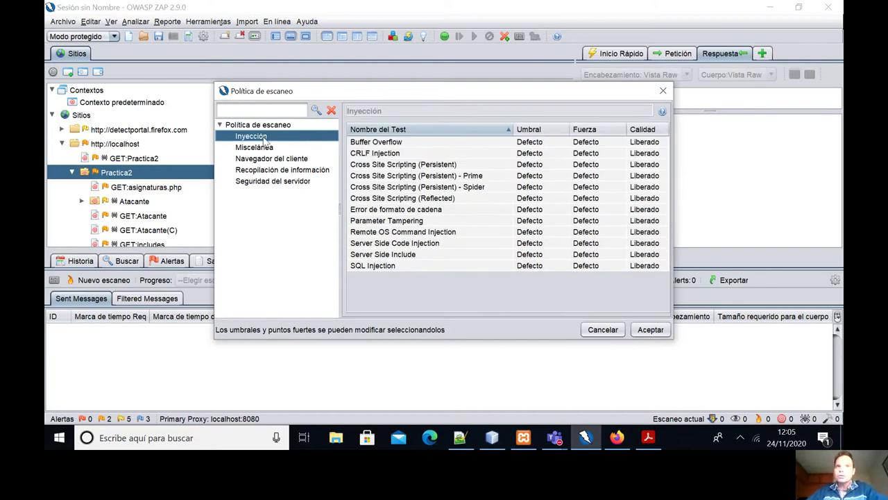
left_click(410, 167)
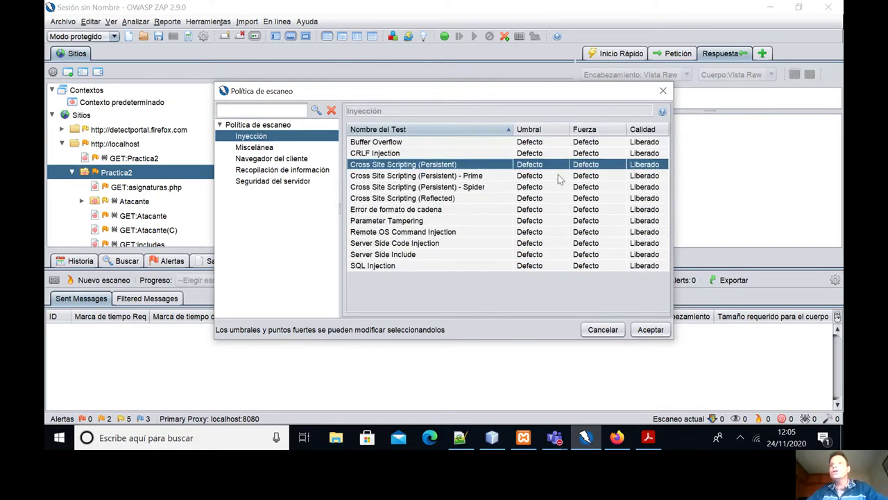
left_click(263, 125)
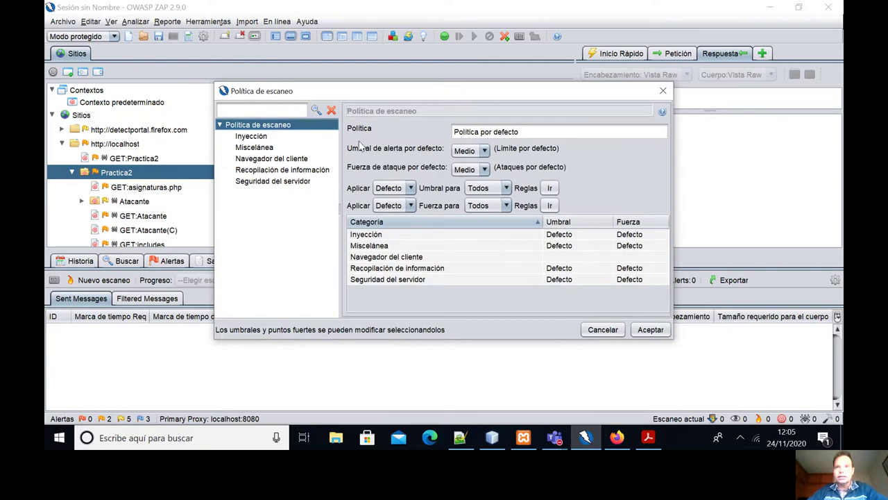
left_click(649, 331)
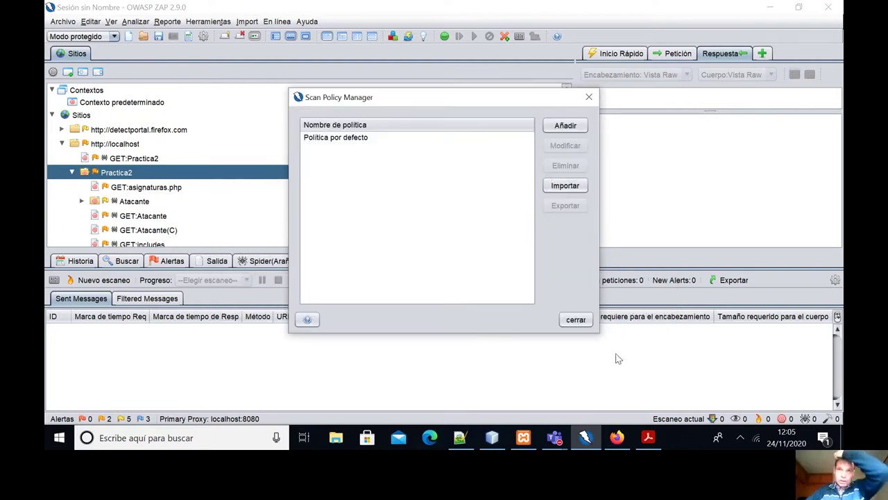
Launch a new active scan on Contexto predeterminado and widen the results panel and URL column.
left_click(576, 321)
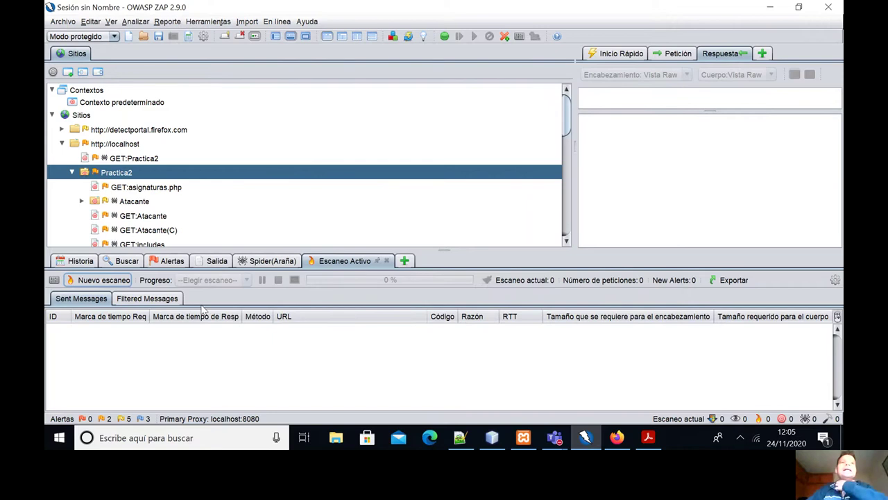
left_click(102, 280)
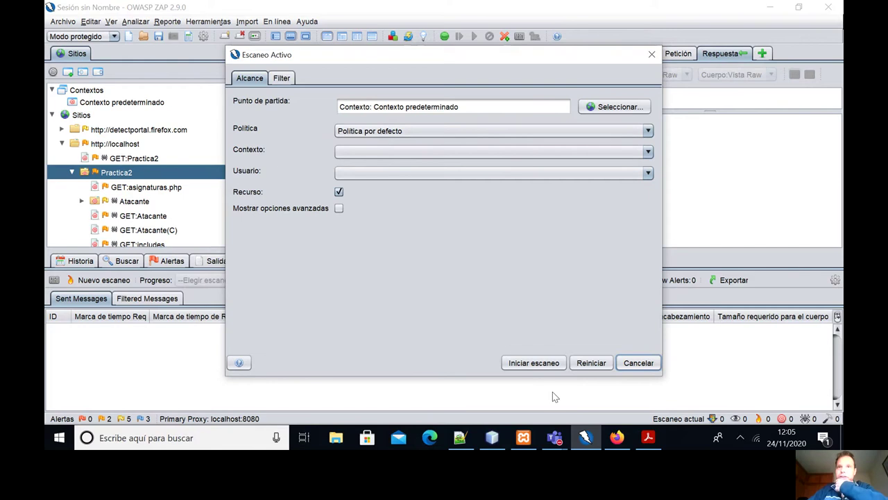
left_click(539, 364)
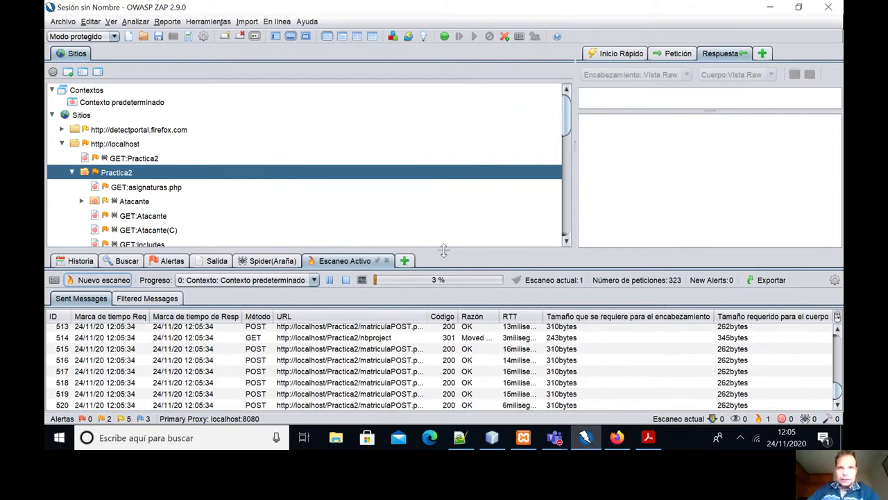
left_click_drag(444, 251, 446, 236)
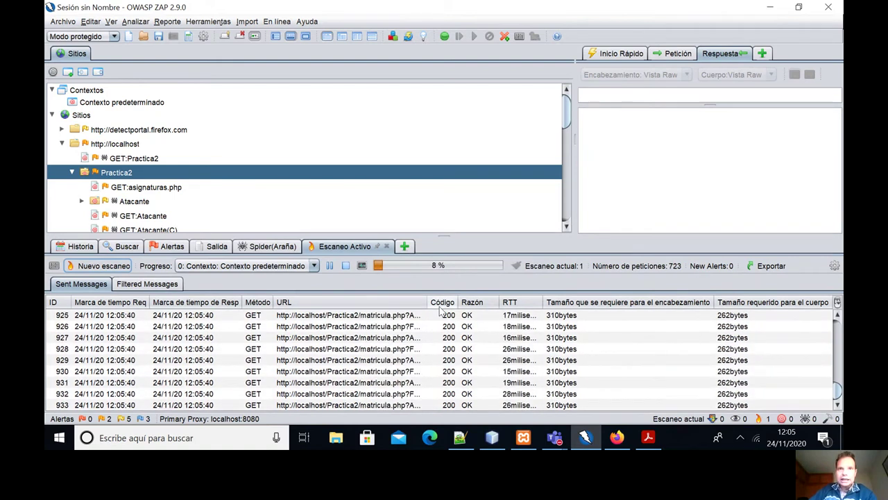
left_click_drag(428, 302, 632, 302)
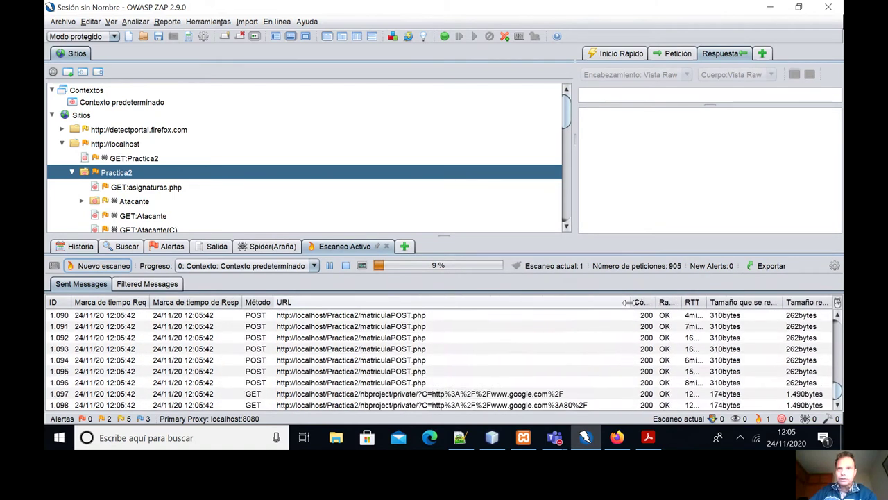
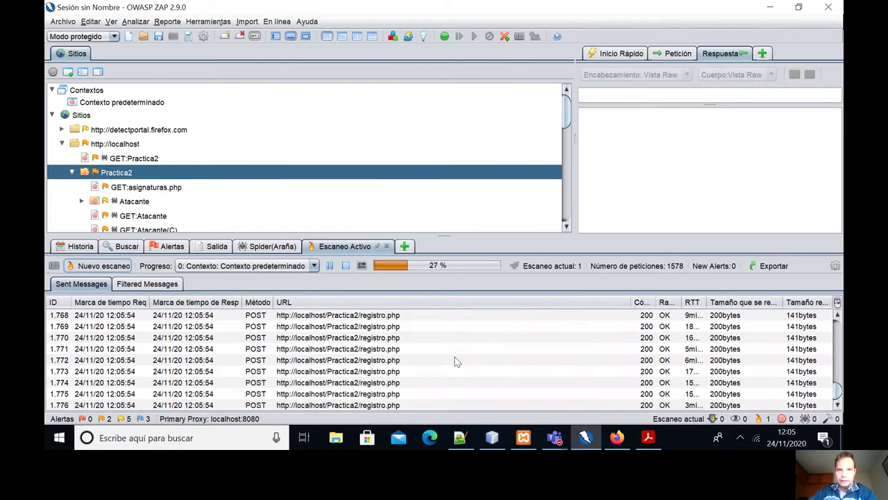
Show the active scan's per-plugin progress details, confirming 5401 requests and 29 alerts.
left_click(363, 266)
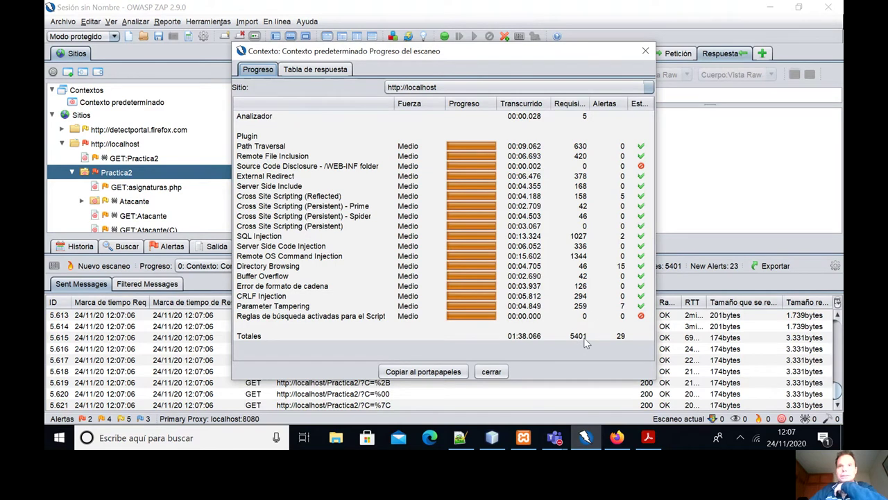
Close the progress details, enlarge the Alertas panel, and expand Cross Site Scripting (Reflected) to its five URLs.
left_click(645, 55)
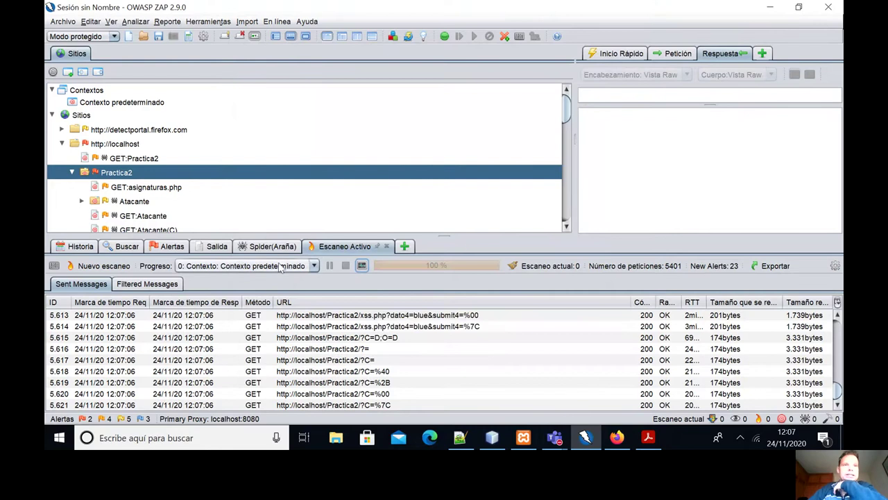
left_click(168, 247)
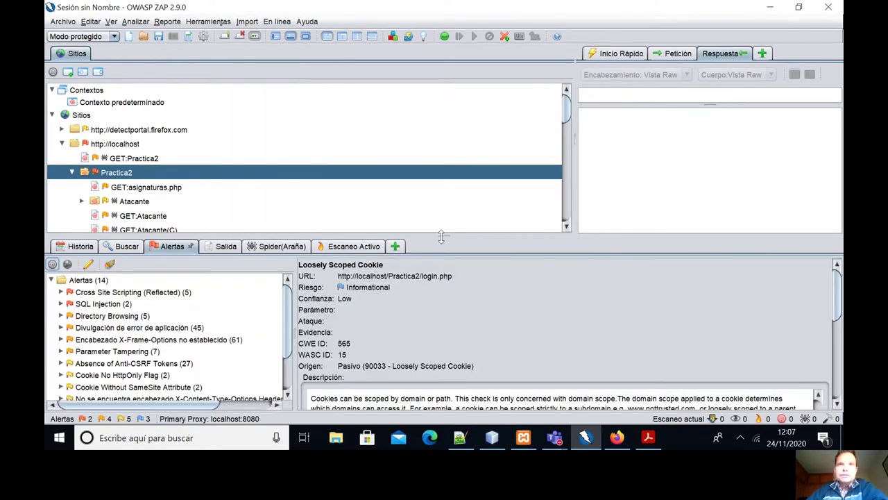
left_click_drag(442, 237, 448, 205)
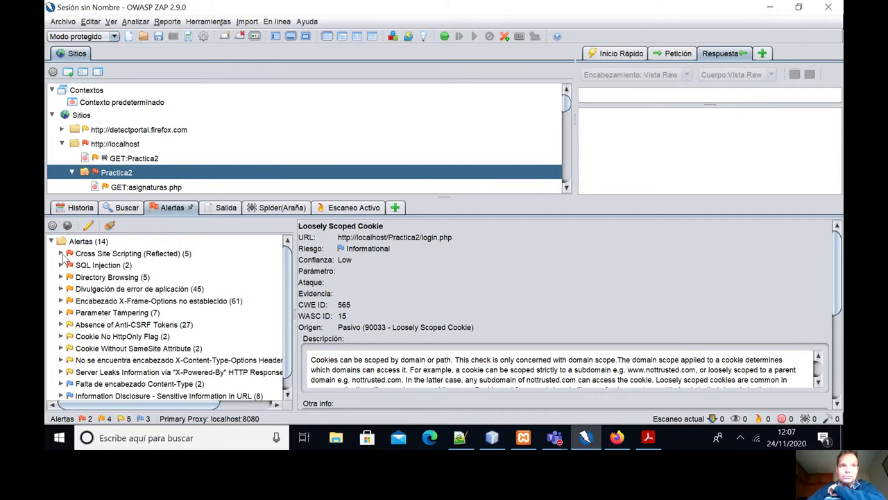
left_click(62, 255)
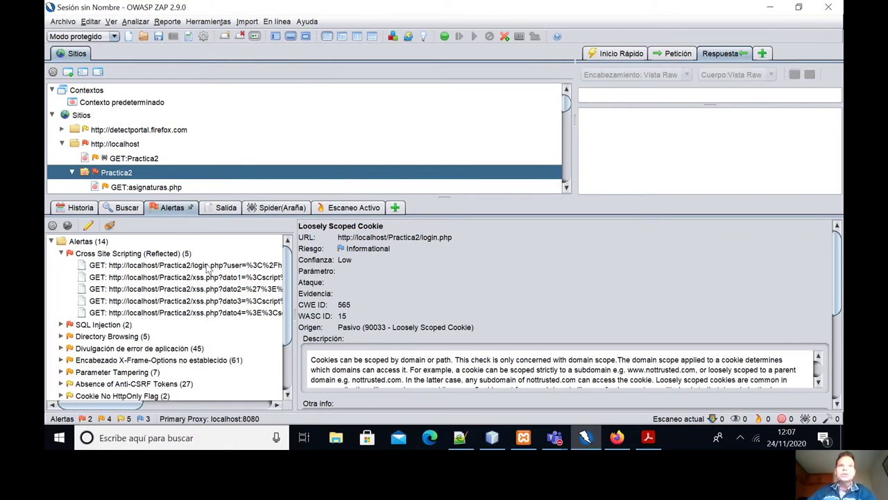
Select the login.php XSS alert's attack URL in its details and open a new Firefox tab for it.
double_click(209, 268)
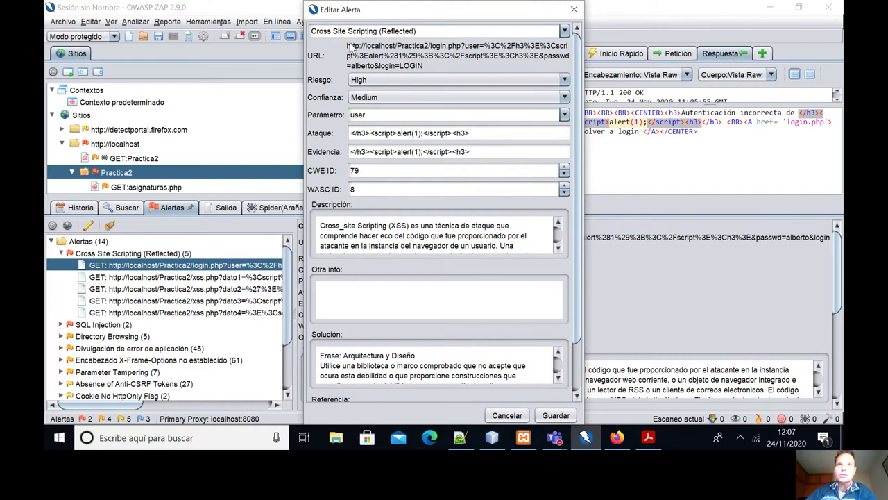
left_click_drag(350, 49, 451, 78)
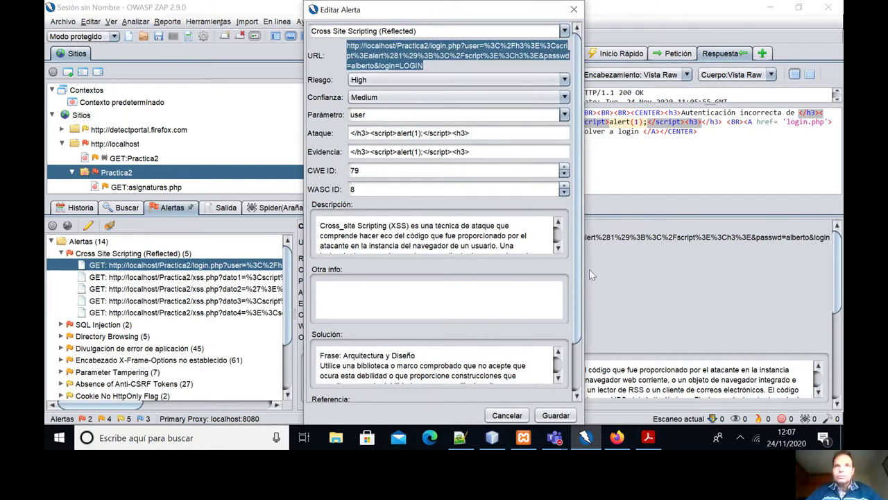
left_click(617, 437)
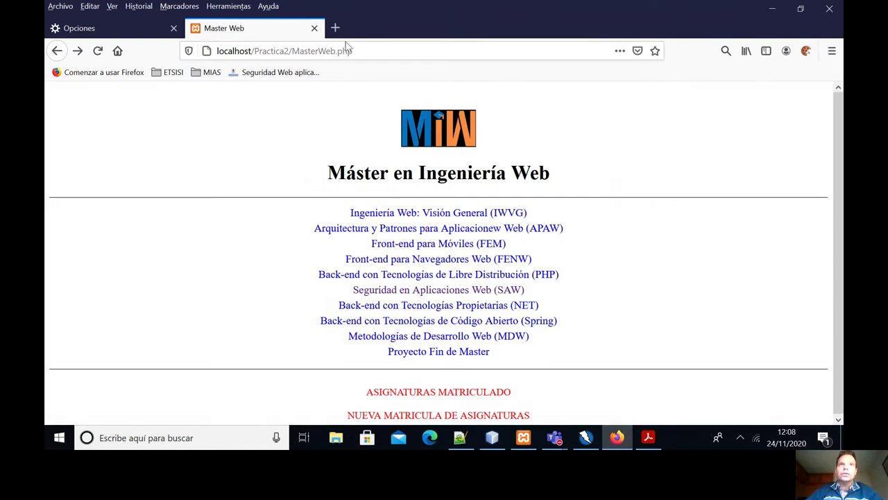
left_click(336, 28)
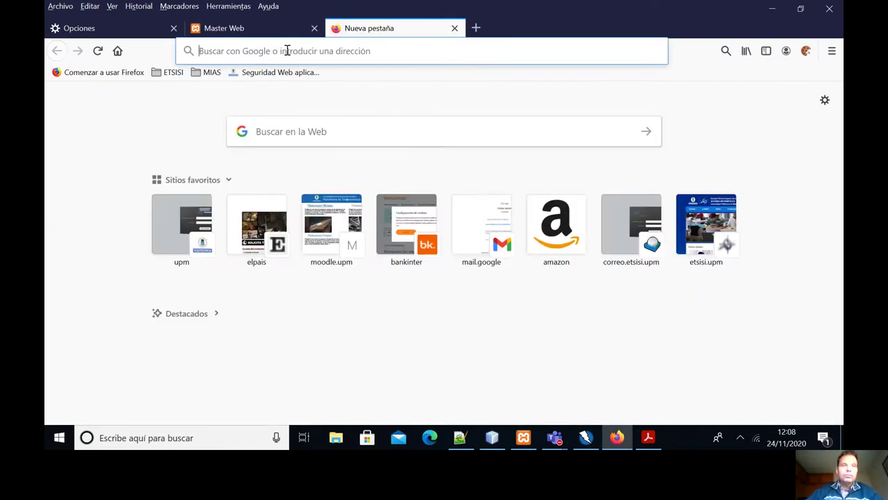
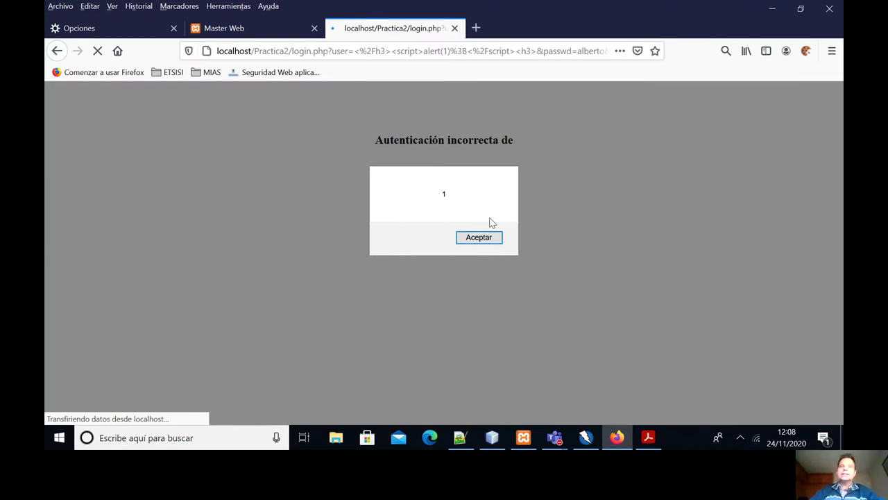
Switch from Firefox back to OWASP ZAP and its Cross Site Scripting (Reflected) alert editor.
left_click(587, 437)
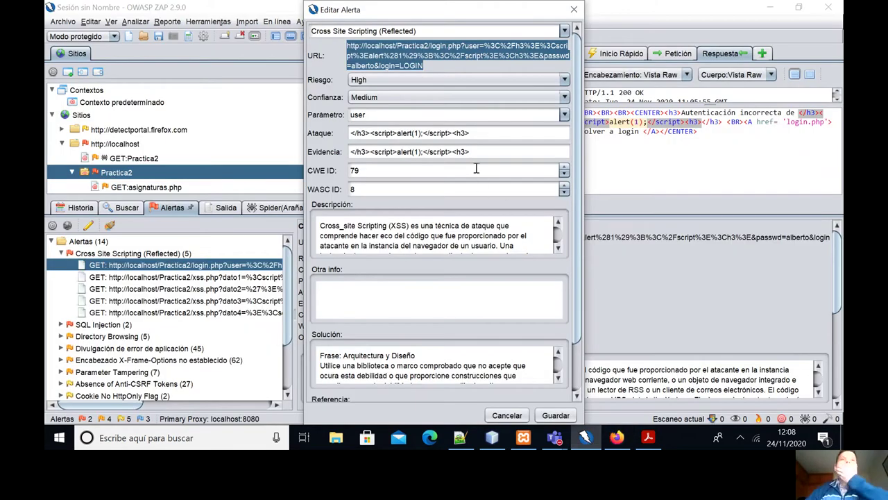
Collapse the XSS alerts and review the login.php SQL Injection GET alert (High risk, CWE 89).
left_click(574, 11)
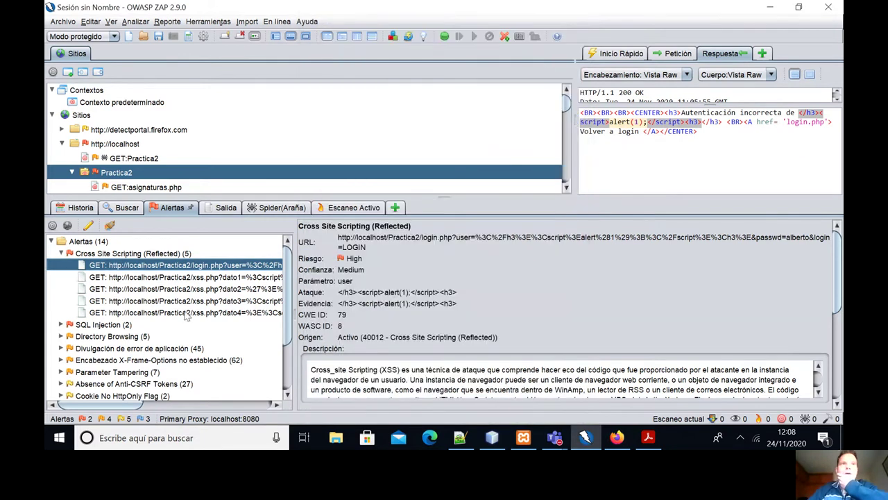
left_click(61, 254)
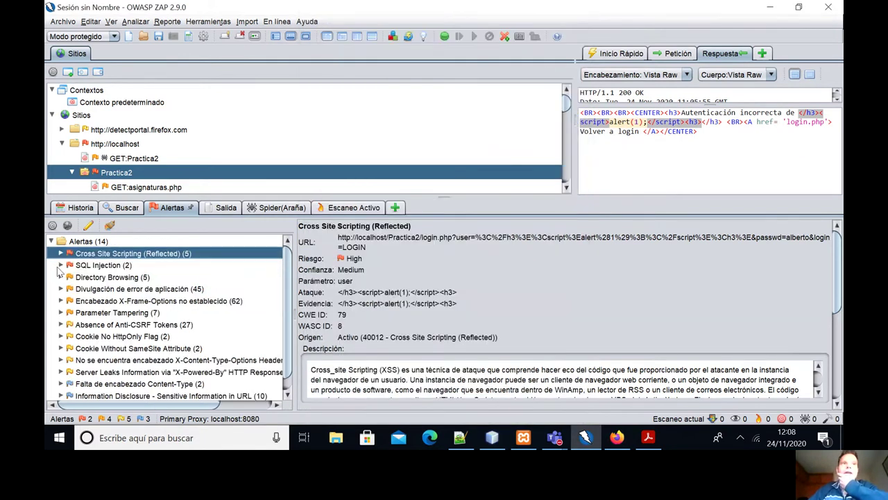
left_click(61, 266)
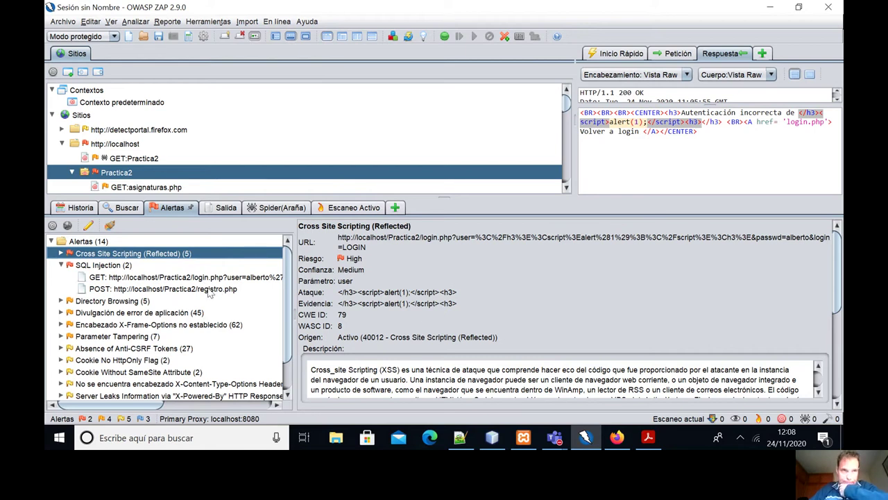
double_click(198, 277)
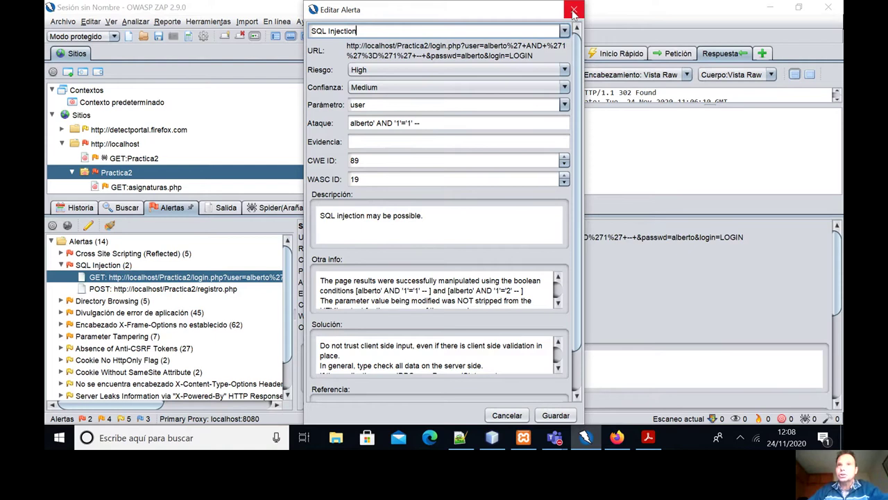
left_click(575, 11)
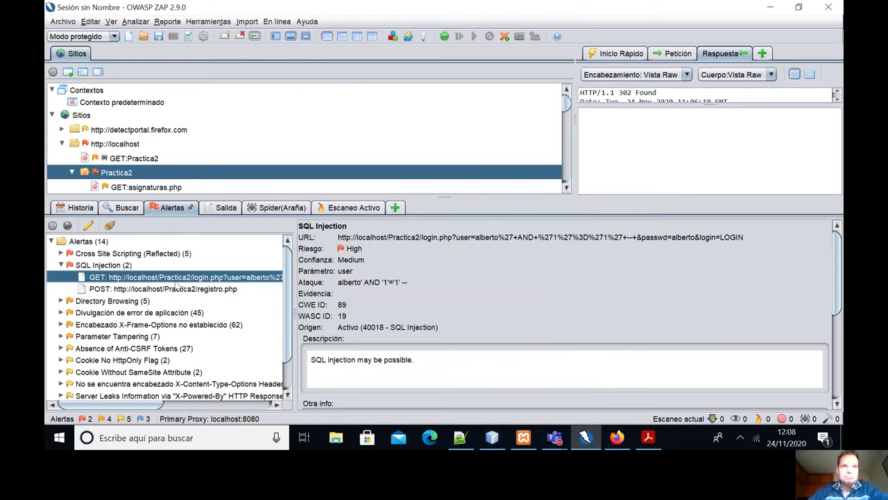
View Directory Browsing details (Medium, CWE 548), then list the 45 Divulgación de error de aplicación alerts.
left_click(60, 265)
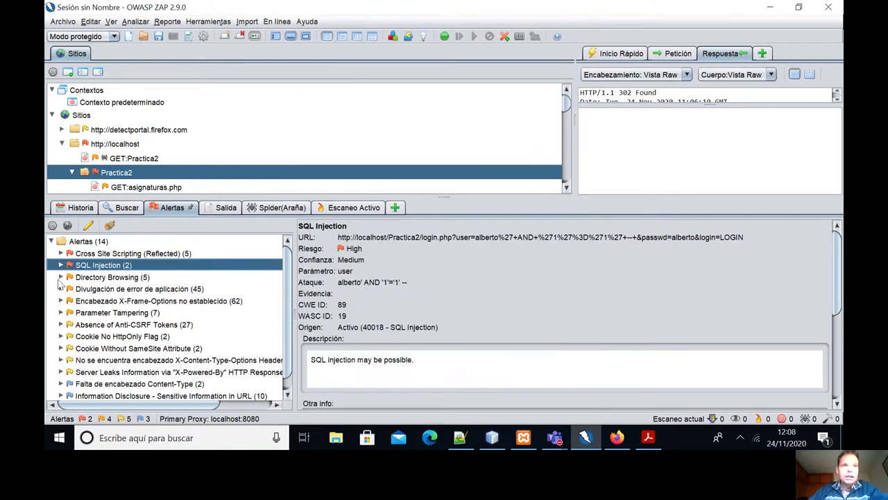
left_click(61, 277)
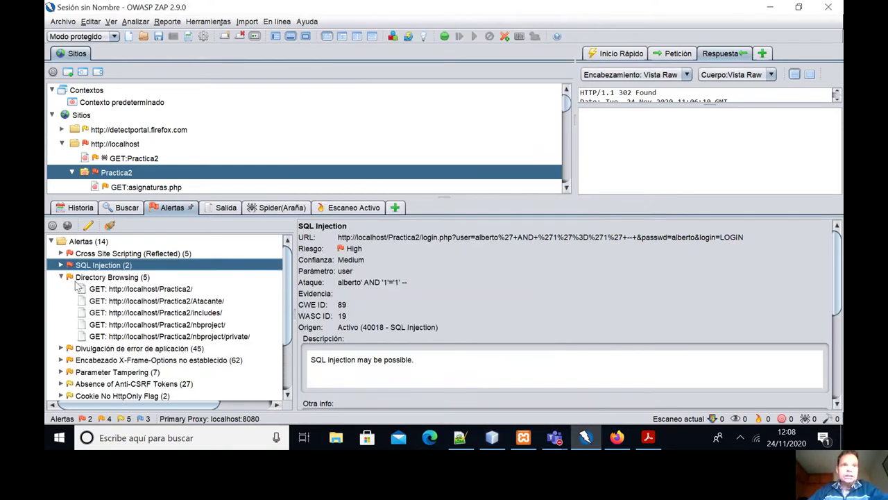
left_click(113, 279)
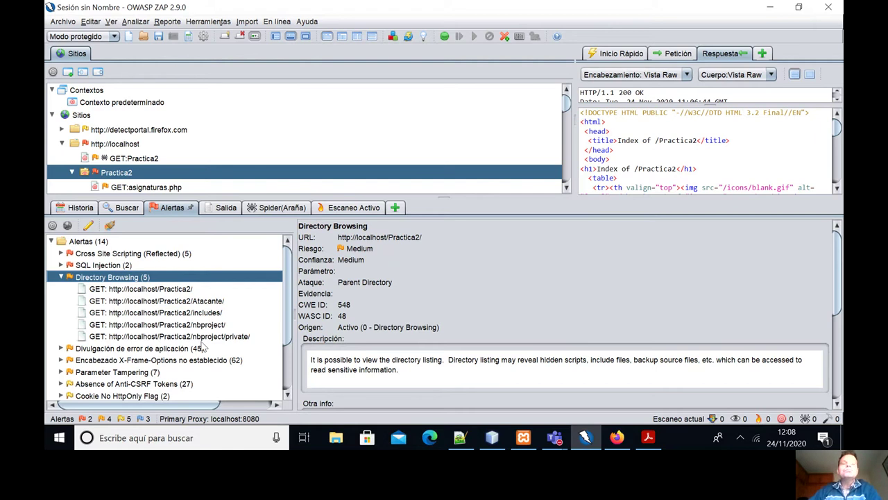
left_click(61, 277)
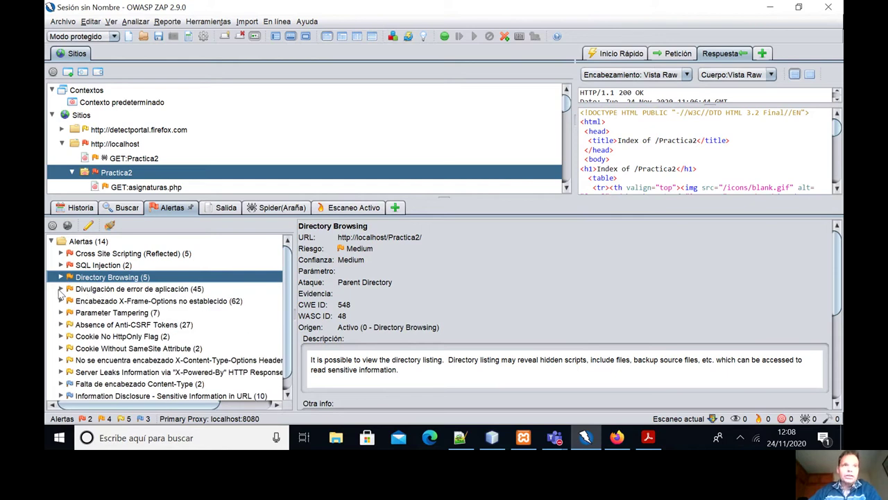
left_click(61, 289)
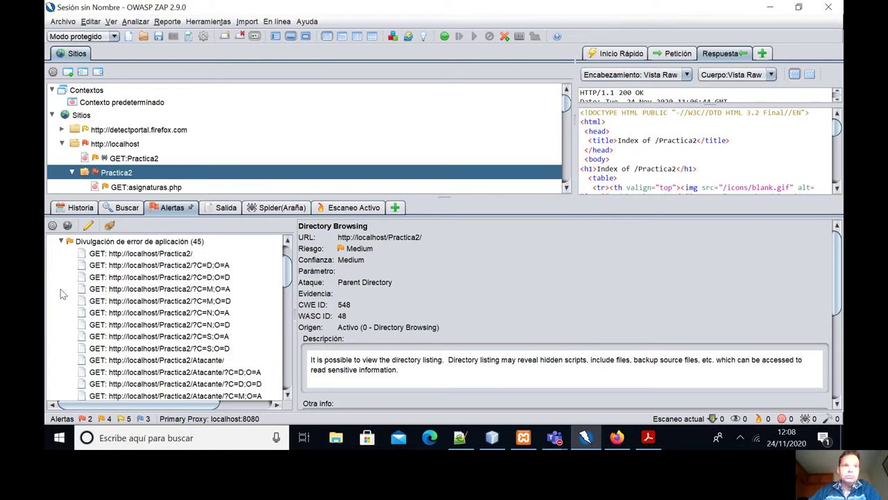